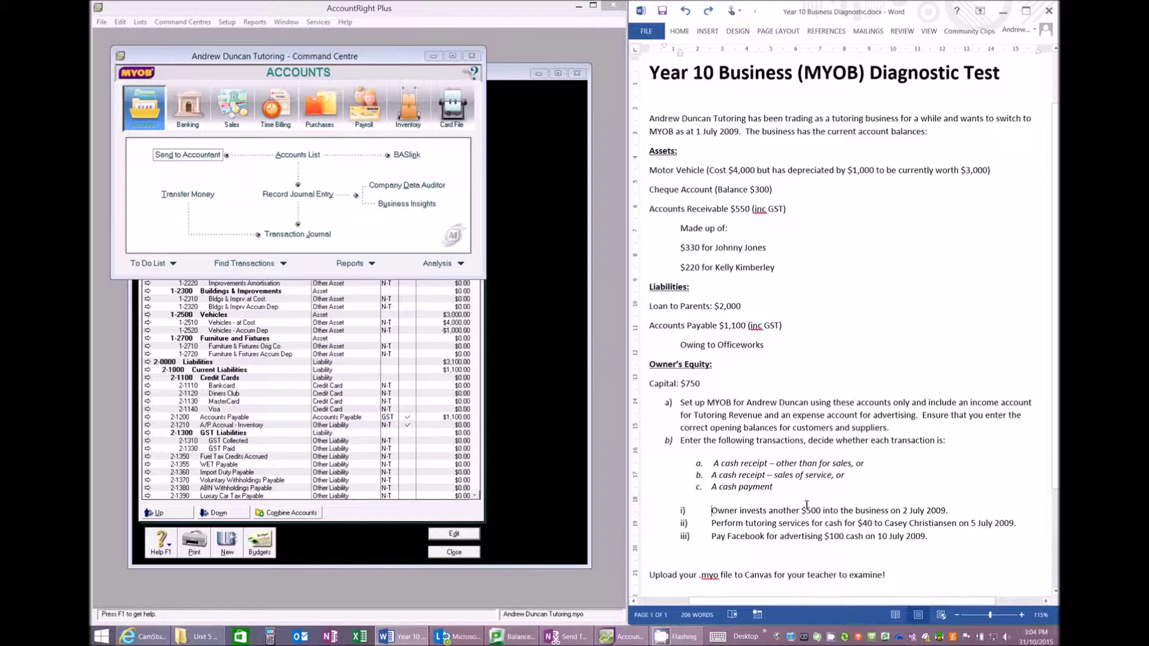
Read through the three July 2009 transactions and the three cash receipt and payment categories in the test document.
drag(712, 511, 960, 511)
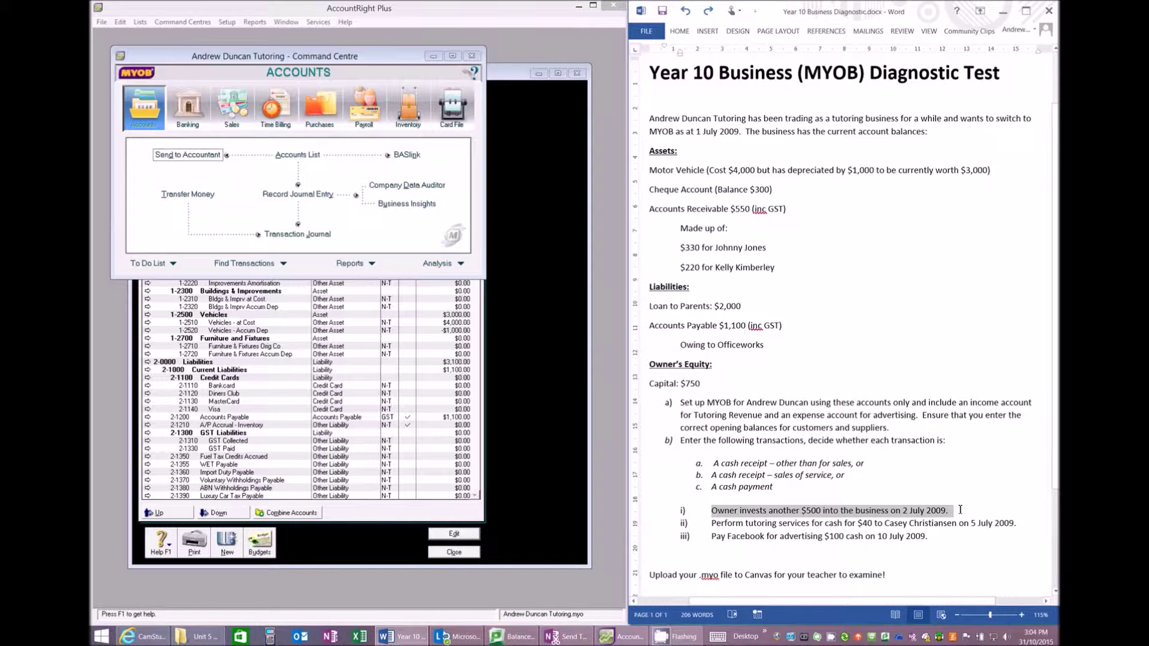
click(961, 514)
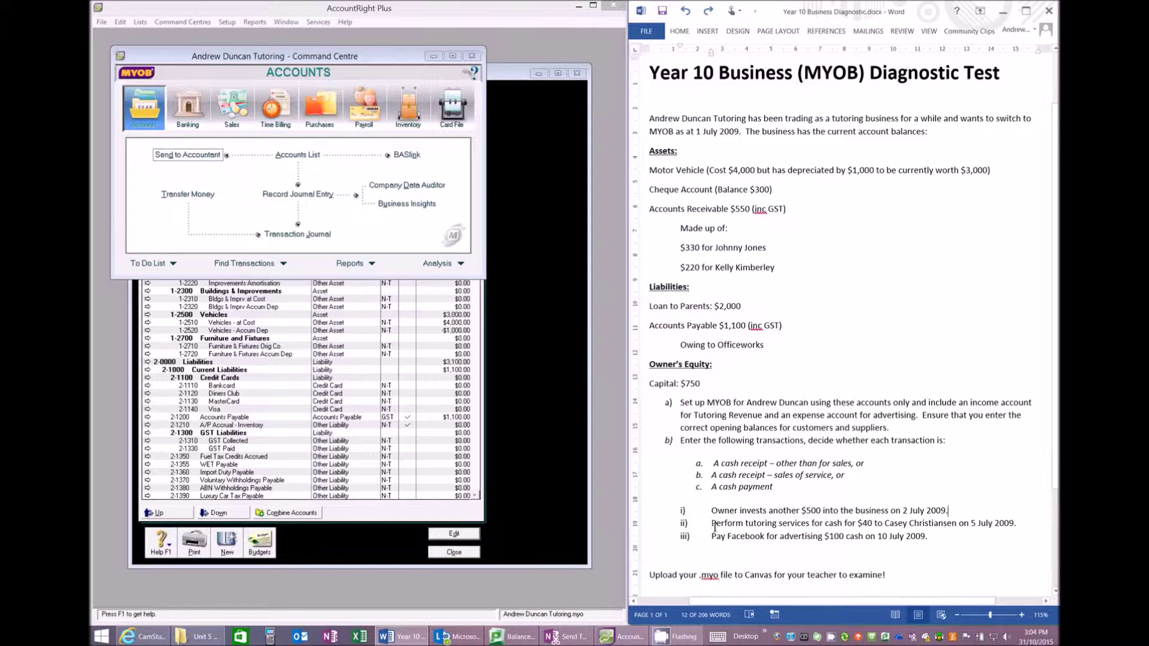
drag(711, 526, 1003, 529)
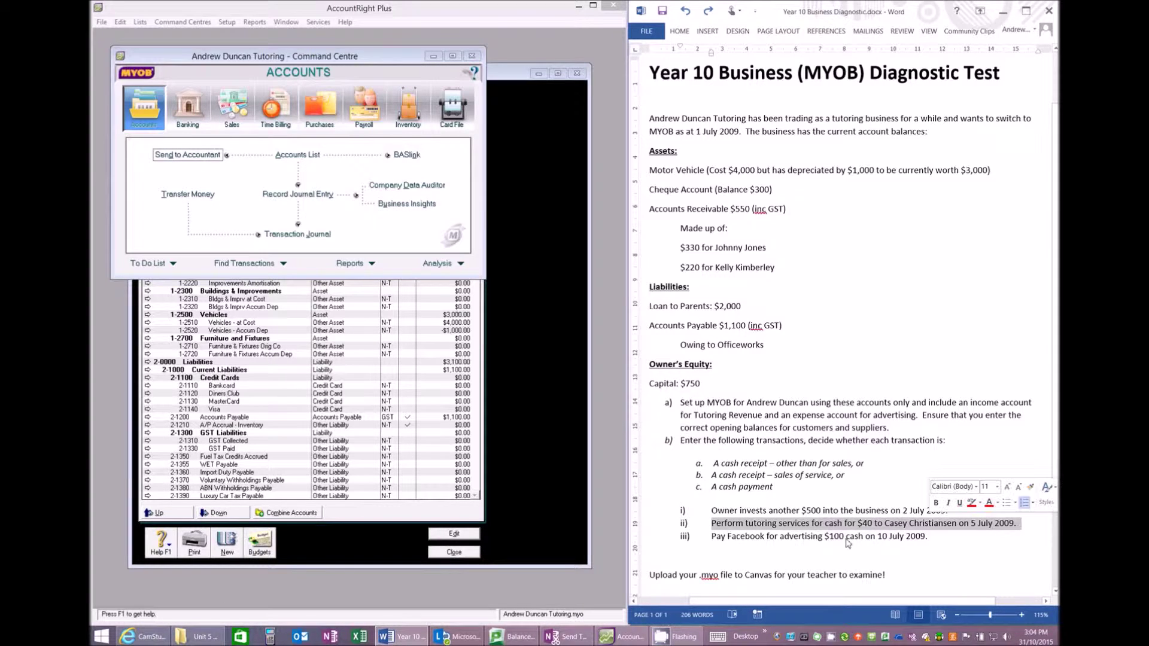
drag(713, 537, 922, 537)
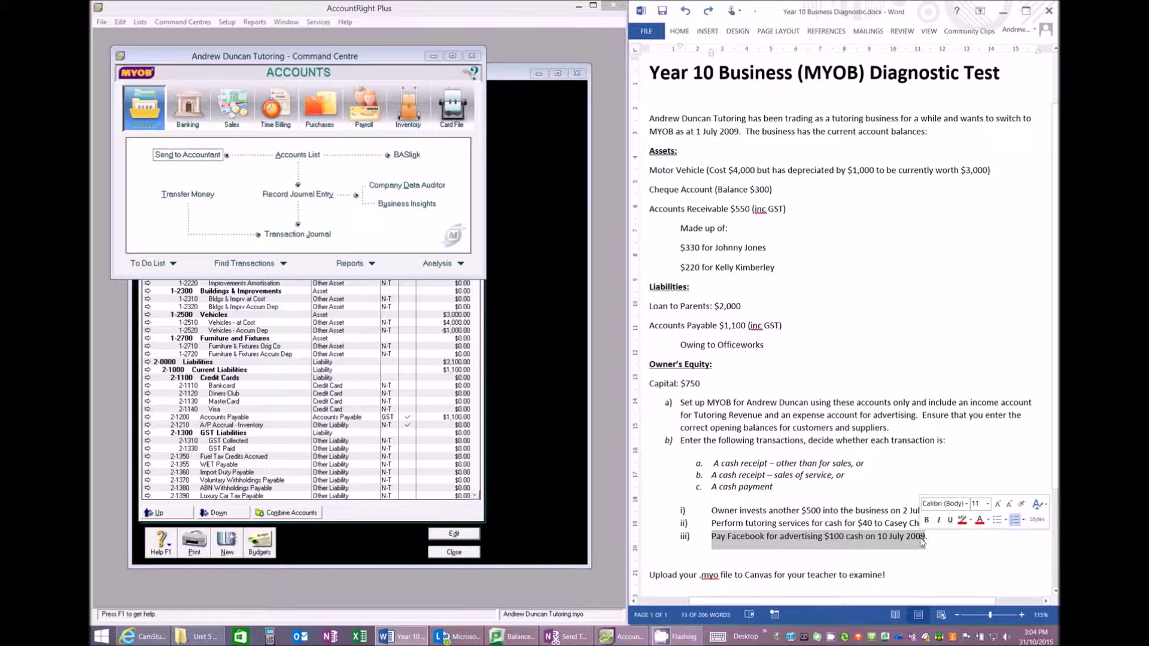
click(899, 565)
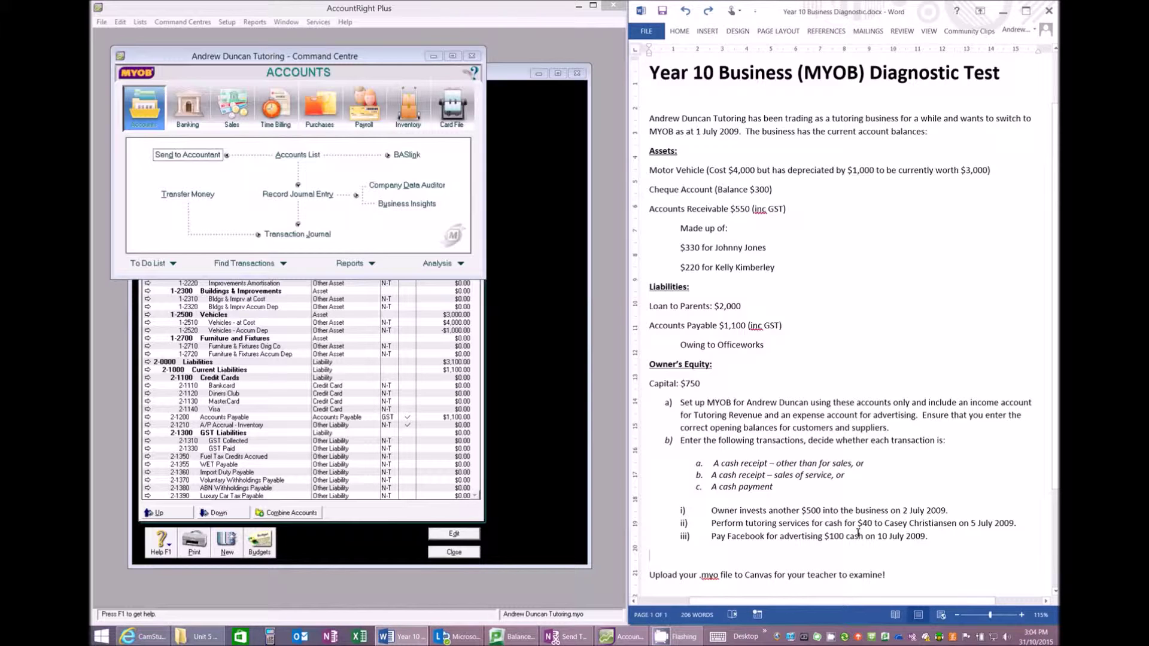
click(697, 465)
click(785, 488)
shift+click(724, 464)
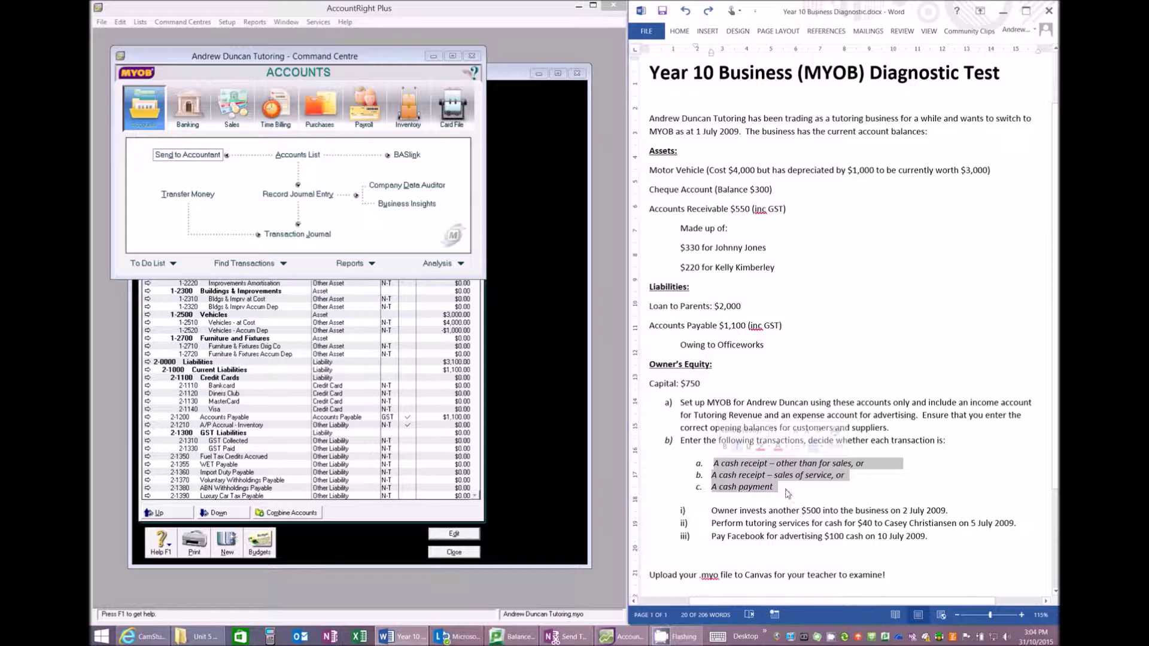
click(870, 464)
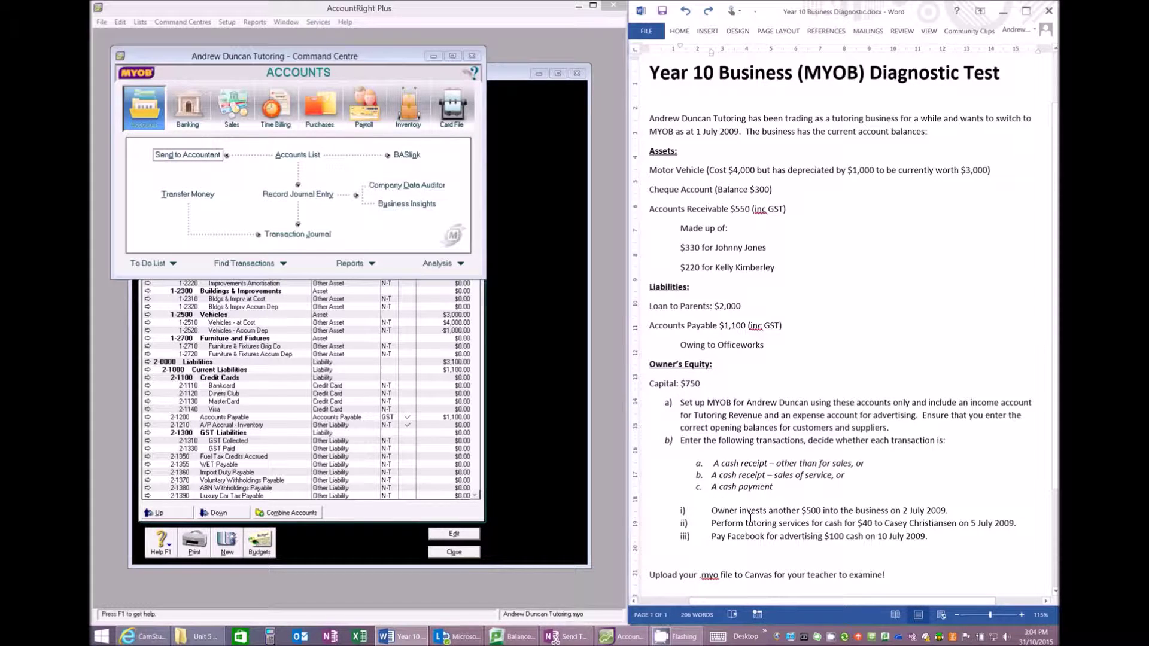
Correct category b to read "sales or service" and mark the owner's investment transaction with a bold, underlined "(A)".
double_click(802, 475)
text(or)
click(971, 513)
text((A))
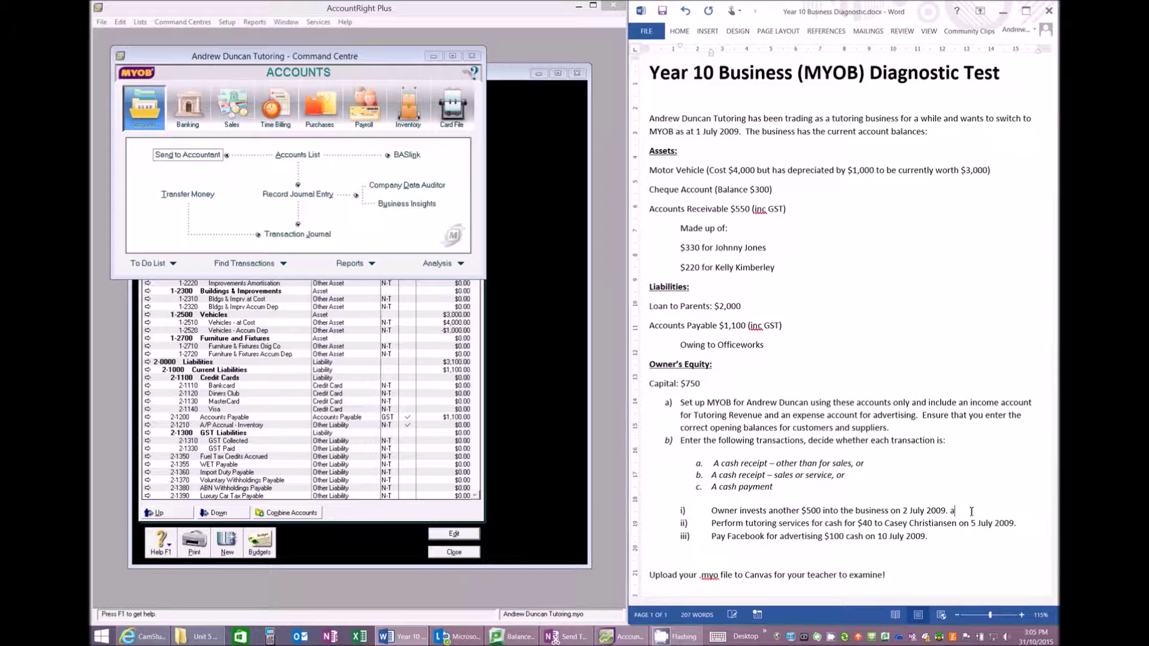
key(shift+Left)
key(shift+Left)
key(shift+Left)
key(ctrl+b)
Add "BANKING -> Receive Money" at the end of category a and highlight that text in yellow.
click(886, 463)
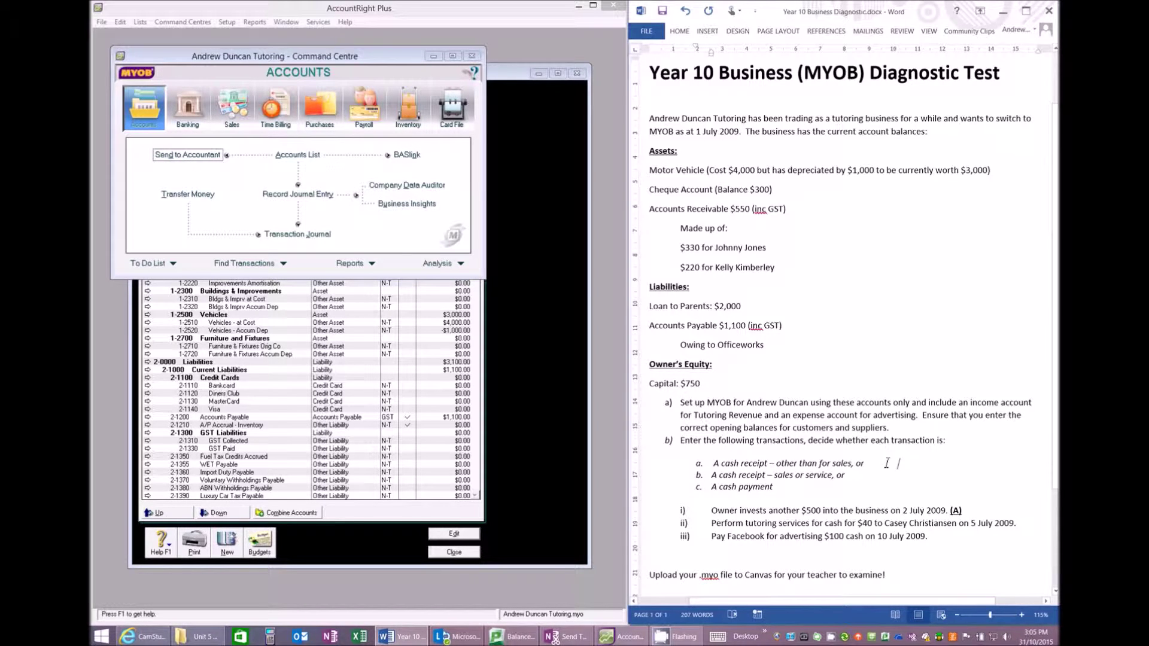
text(BANKING -> Receive Money)
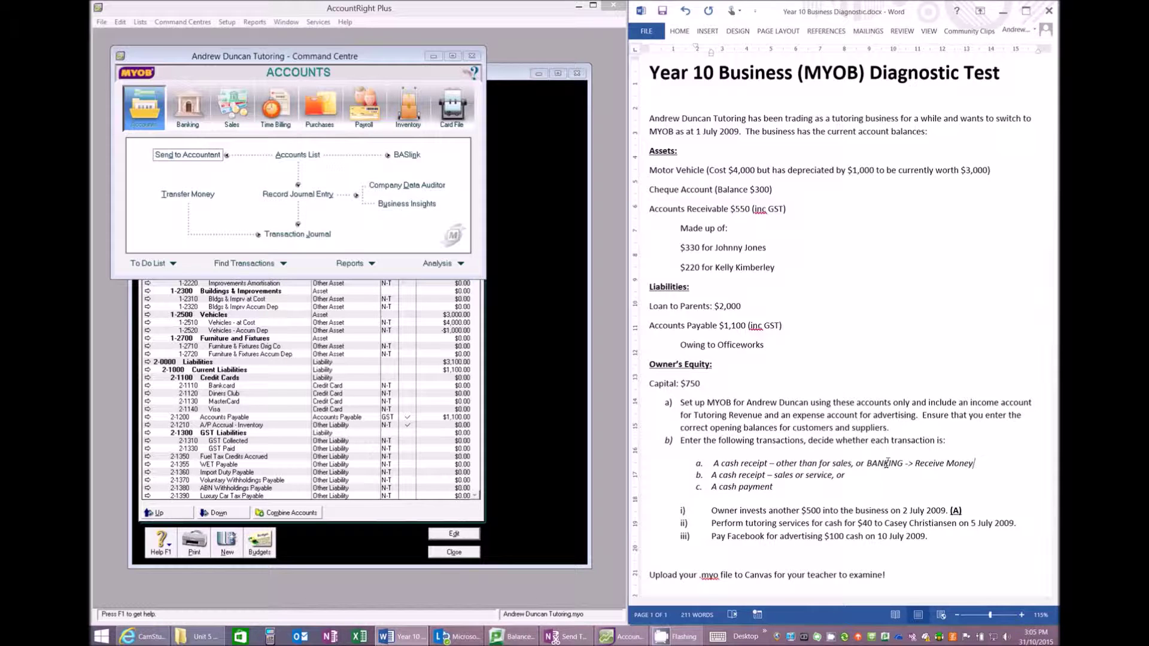
key(shift+Left)
key(shift+Left)
key(shift+Left)
key(shift+Left)
key(shift+Left)
key(shift+Left)
key(shift+Left)
key(shift+Left)
key(shift+Left)
key(shift+Left)
key(shift+Left)
key(shift+Left)
key(shift+Left)
key(shift+Left)
key(shift+Left)
key(shift+Left)
key(shift+Left)
key(shift+Left)
key(shift+Left)
key(shift+Left)
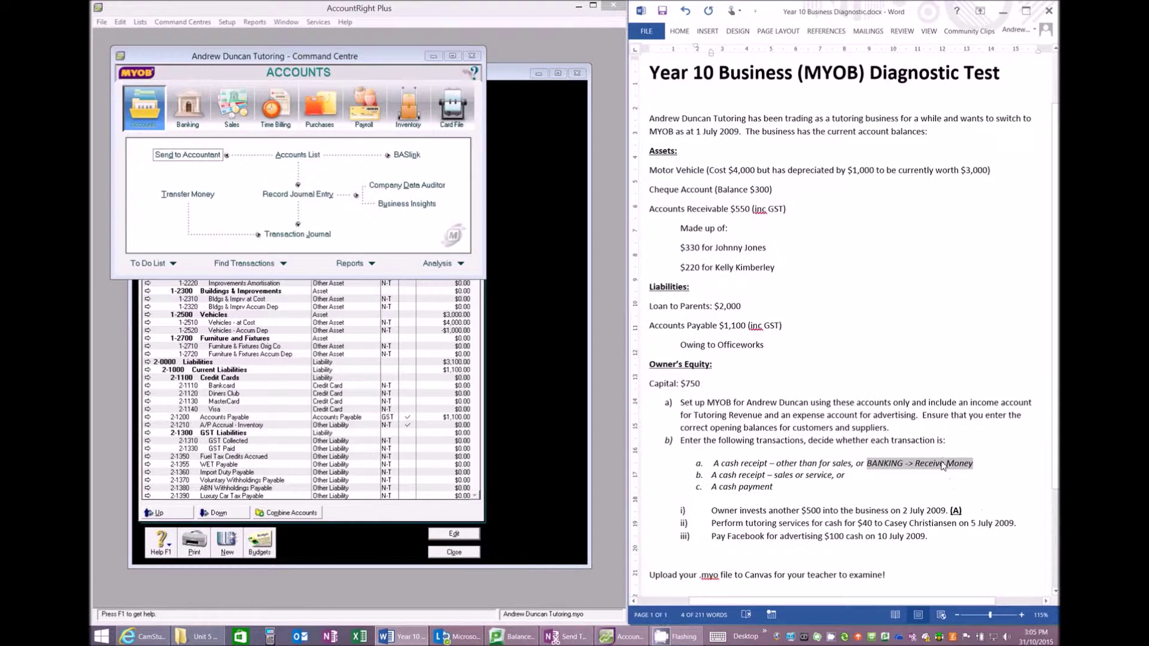
right_click(942, 463)
click(980, 495)
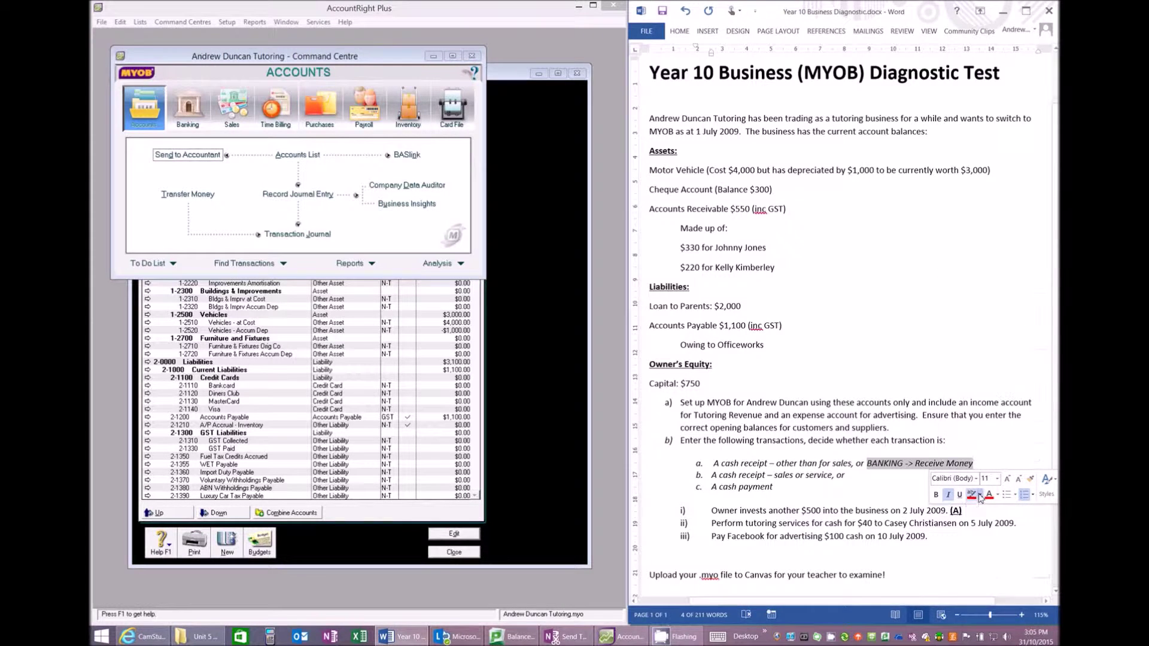
click(975, 510)
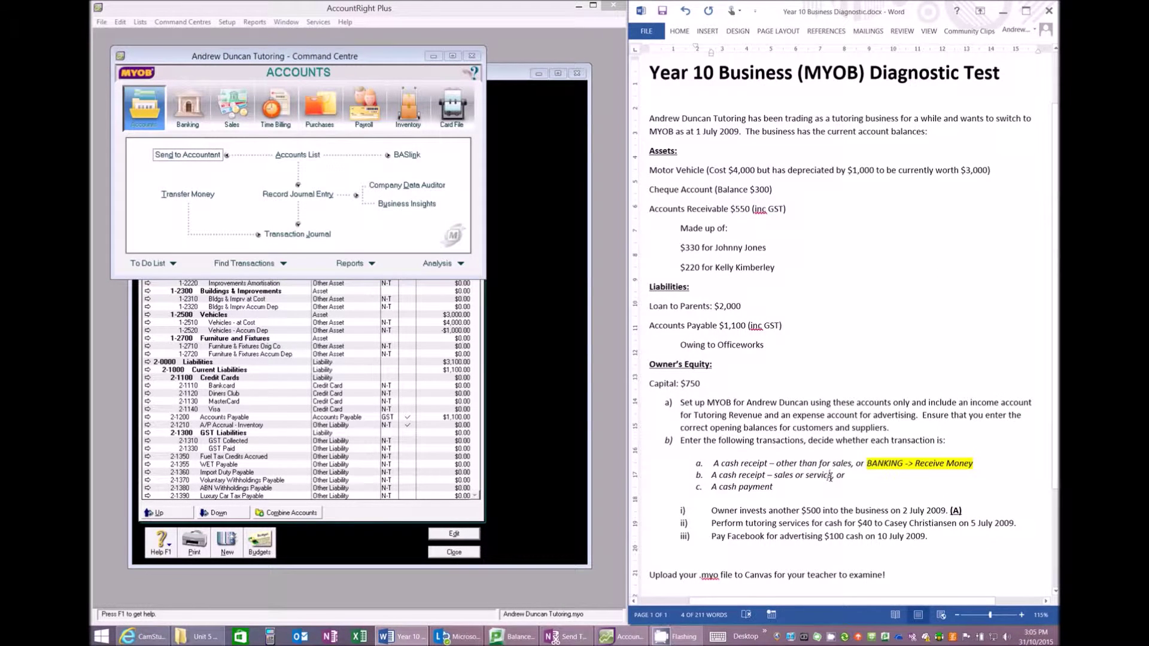
Highlight the "(A)" marker after the owner's investment transaction in yellow.
double_click(955, 510)
click(972, 495)
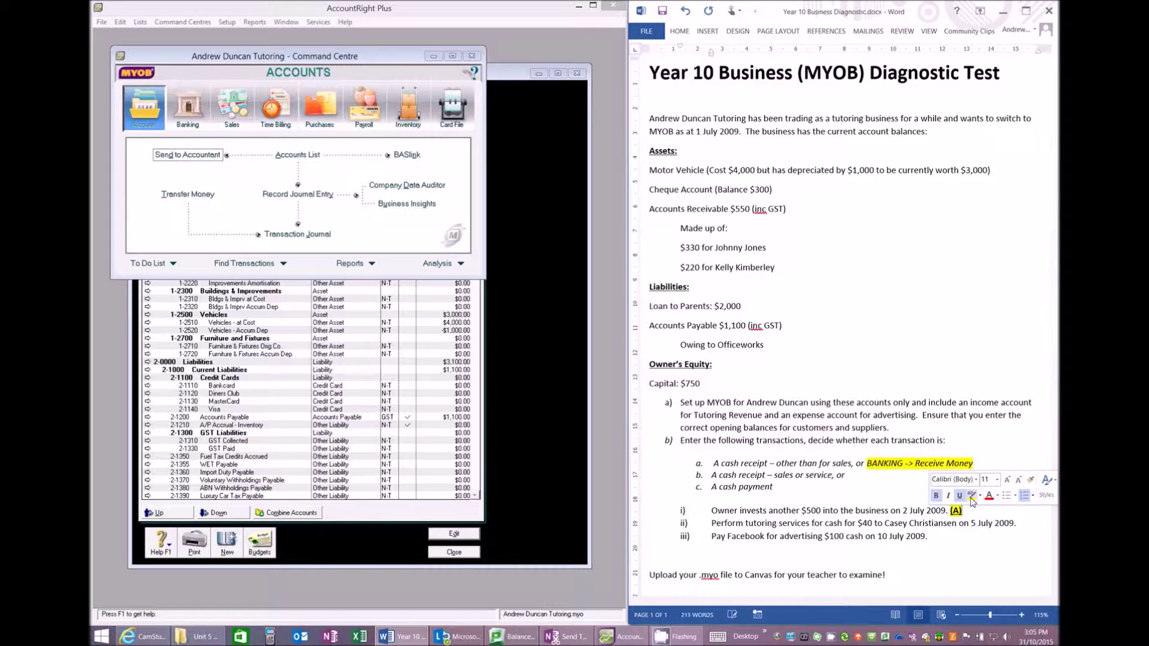
click(853, 502)
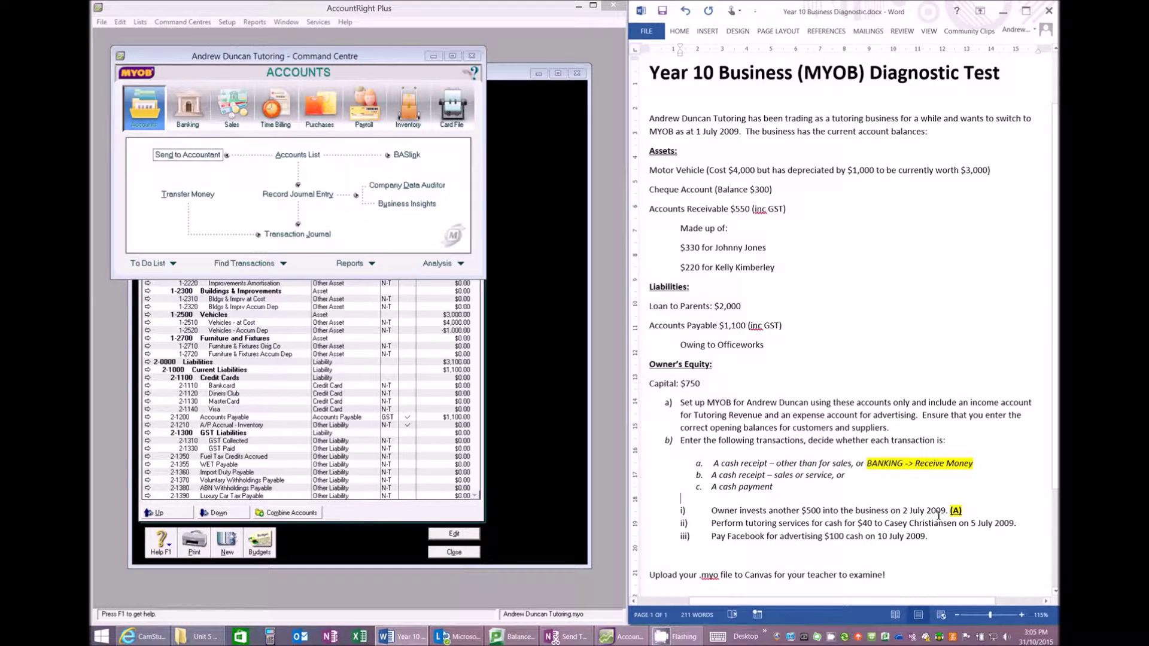
Switch to AccountRight, open the Receive Money form from Banking, enlarge it slightly and move it clear of the Banking options.
click(251, 57)
click(188, 106)
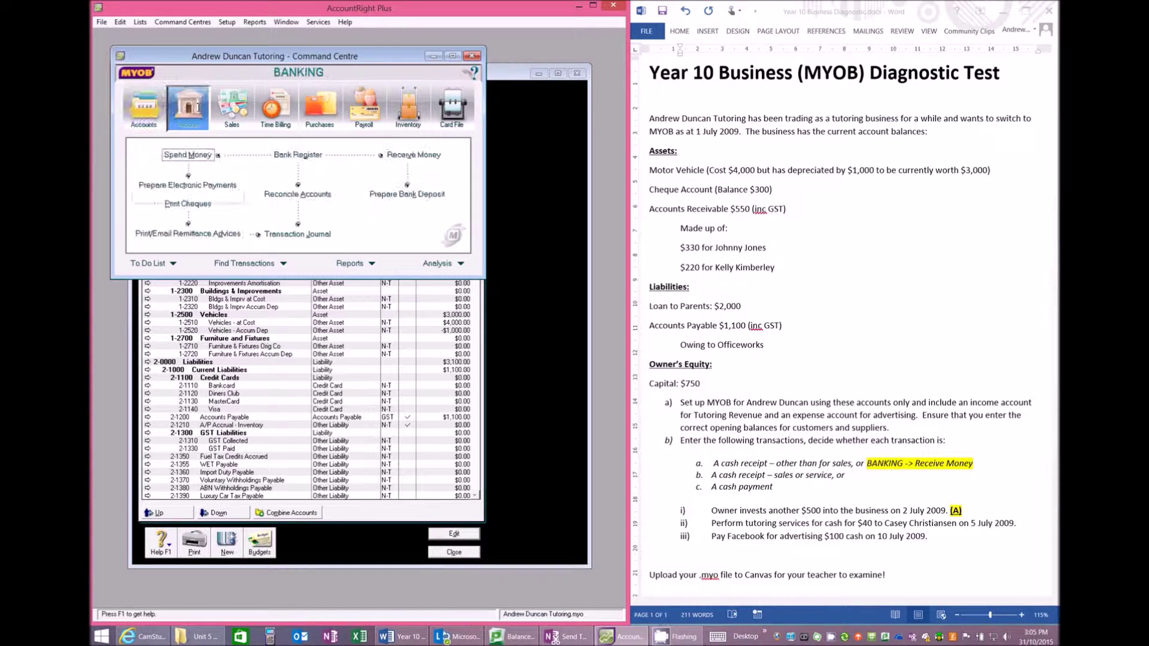
click(412, 155)
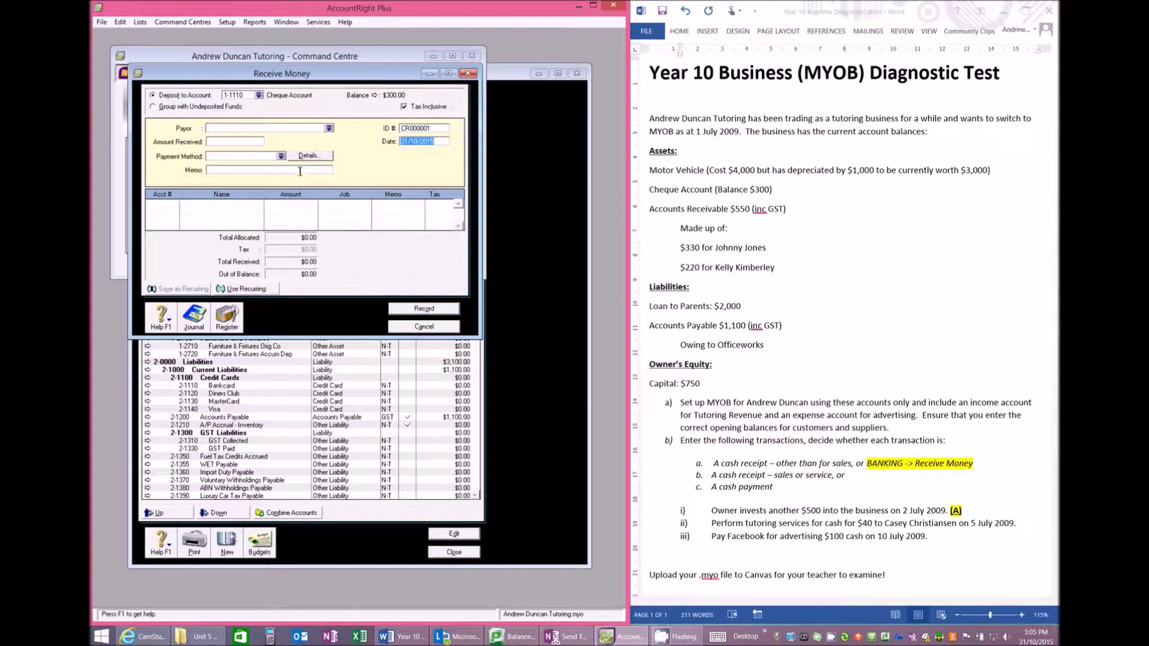
drag(329, 77, 371, 225)
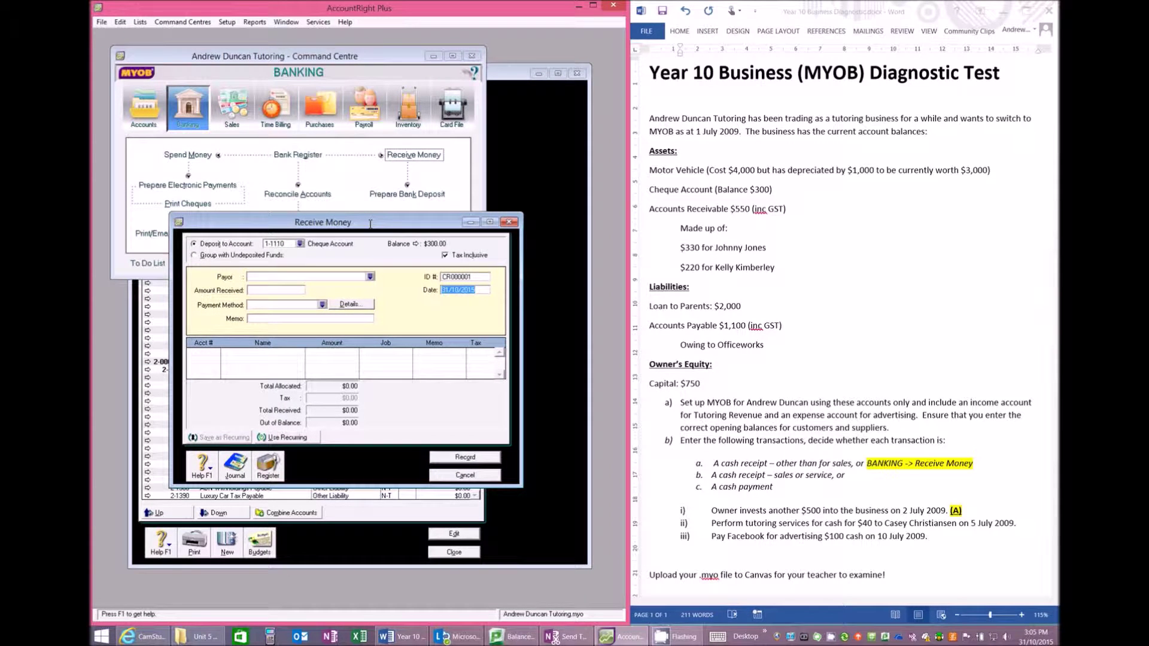
drag(371, 224, 336, 119)
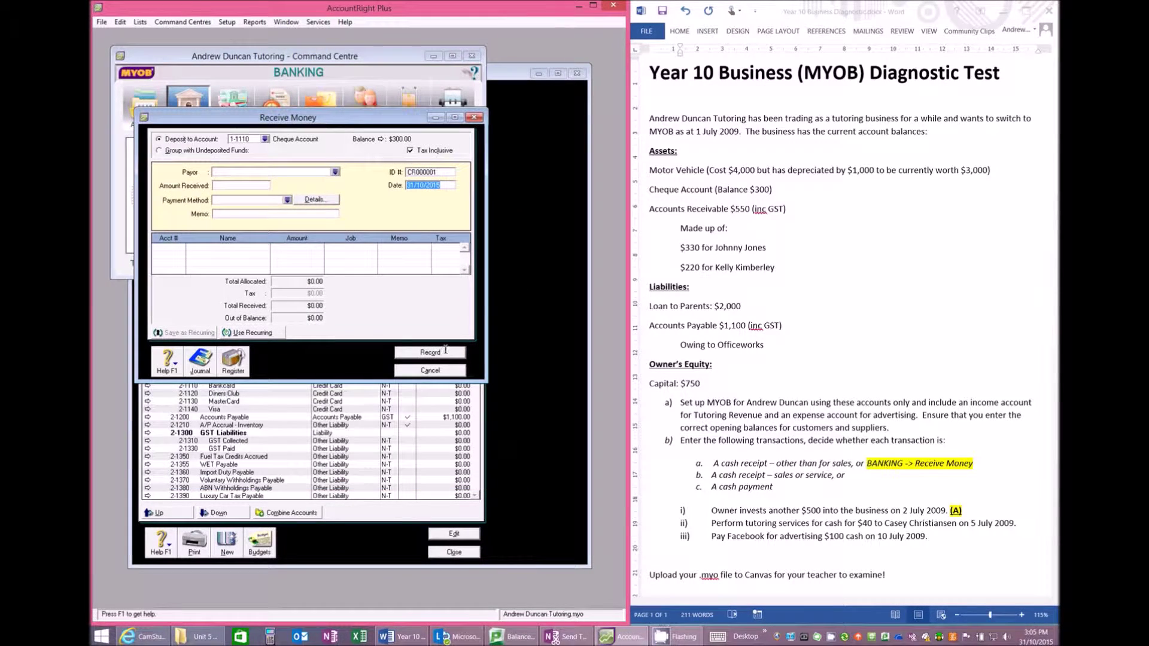
mouse_move(488, 380)
mouse_down()
mouse_move(548, 465)
mouse_move(501, 392)
mouse_up()
drag(379, 118, 423, 220)
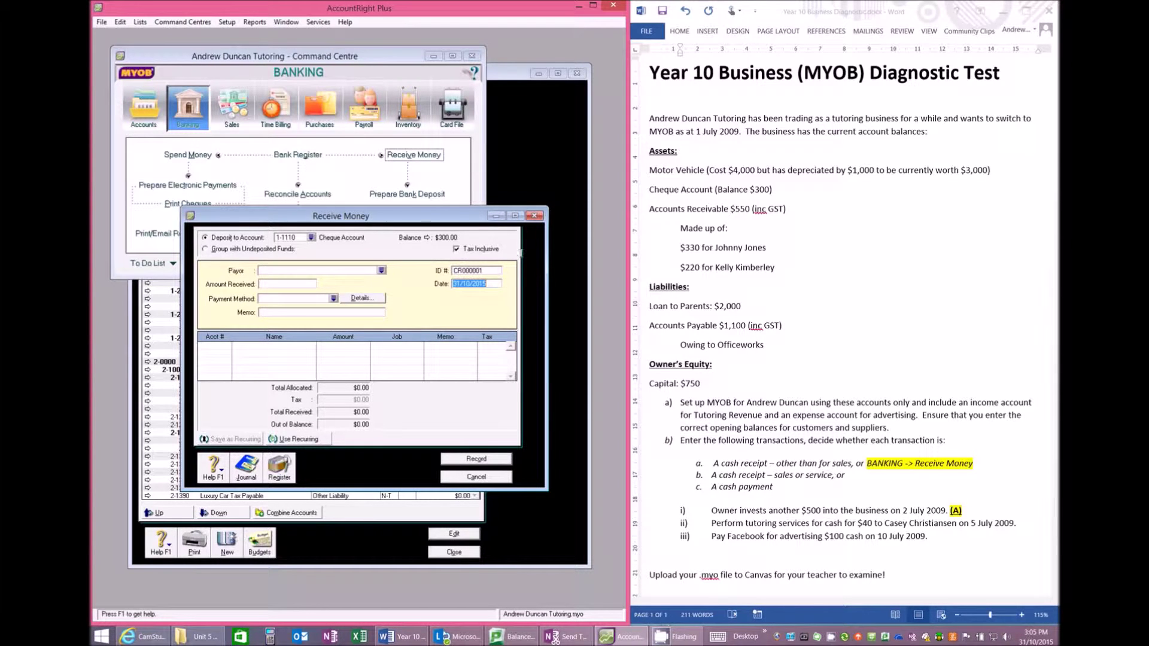
Date the receipt 2/7/2009 and allocate its first line to account 3-1100 Owner's/Sharehldr Capital.
text(2/7/2009)
click(221, 347)
text(4)
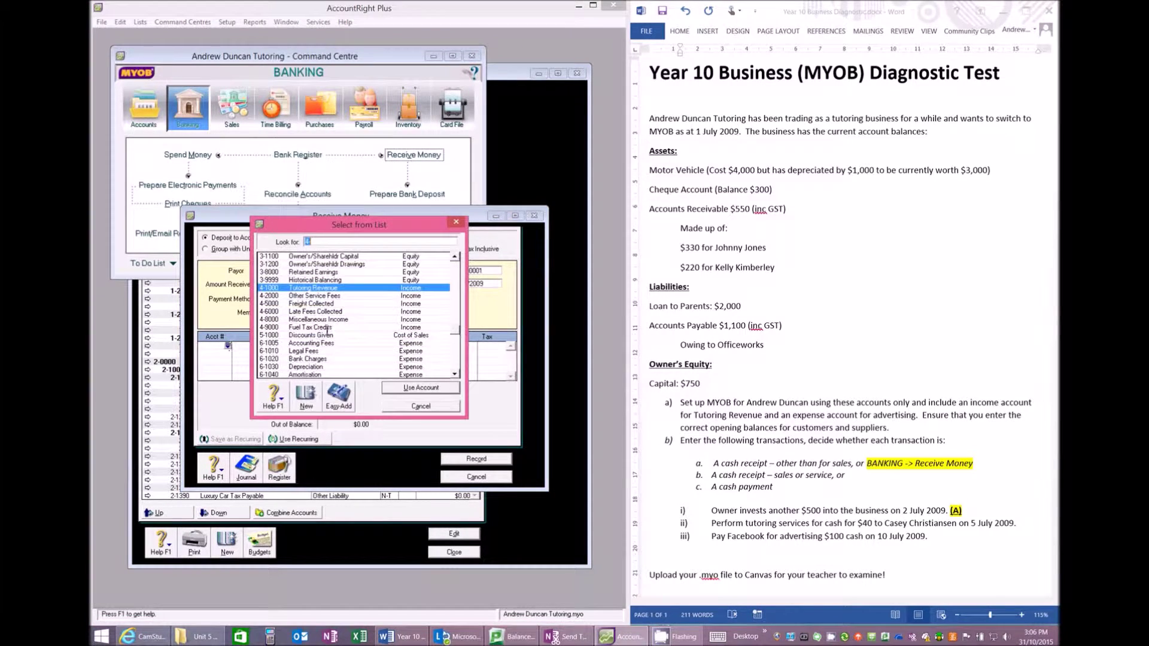
drag(456, 331, 458, 366)
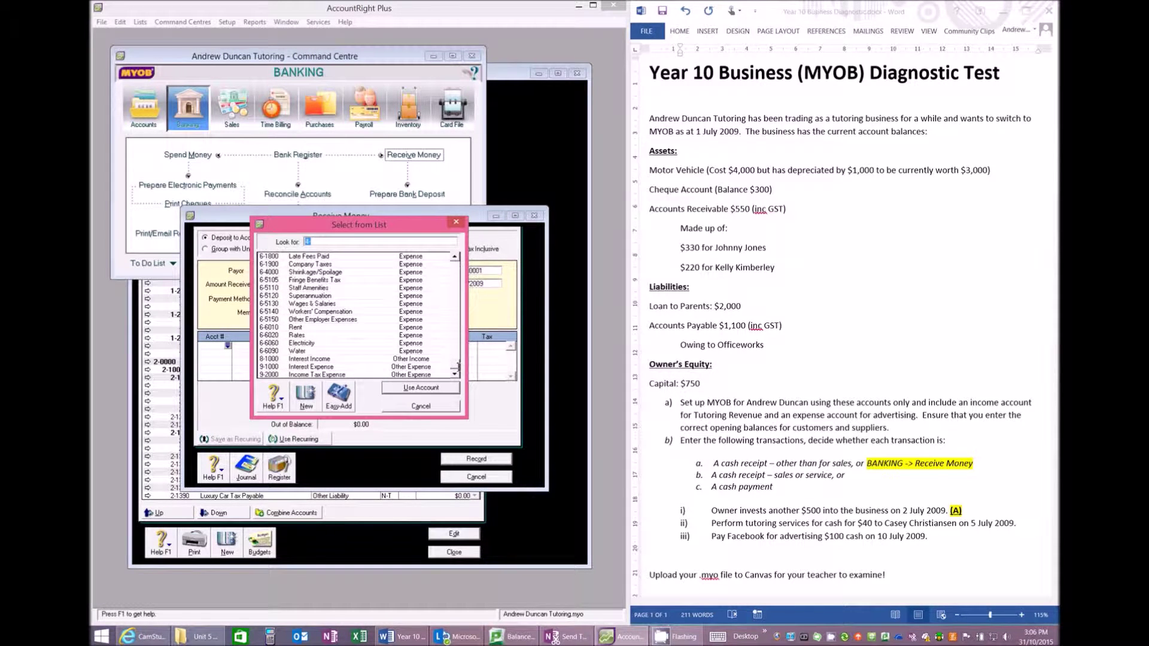
click(458, 273)
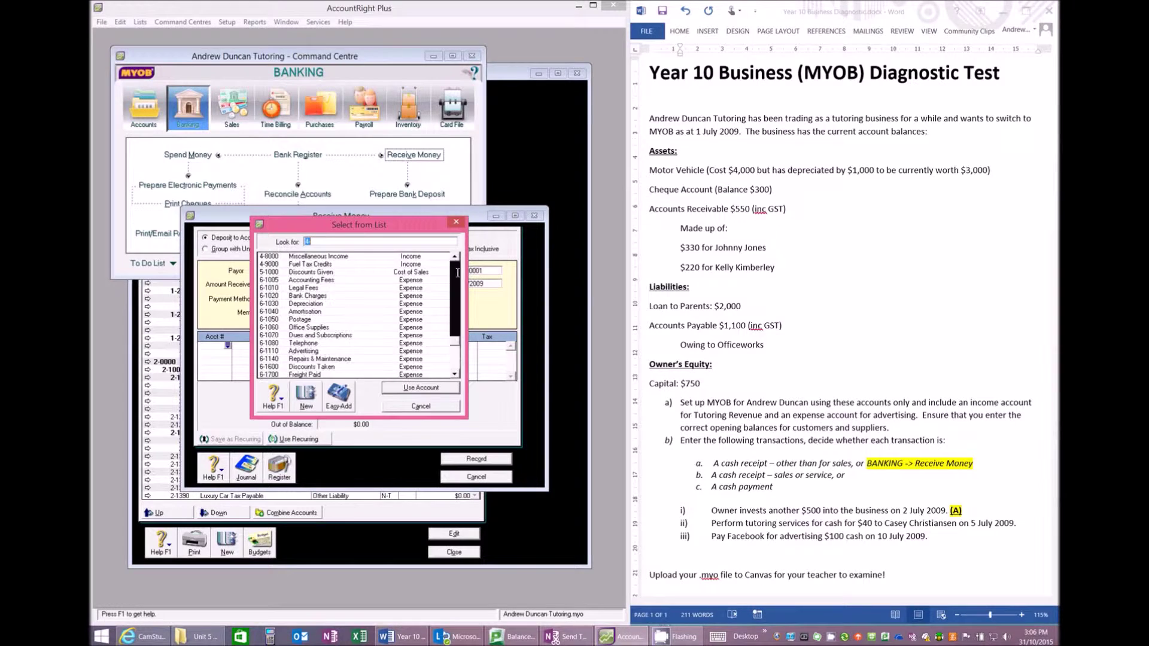
double_click(458, 273)
click(457, 351)
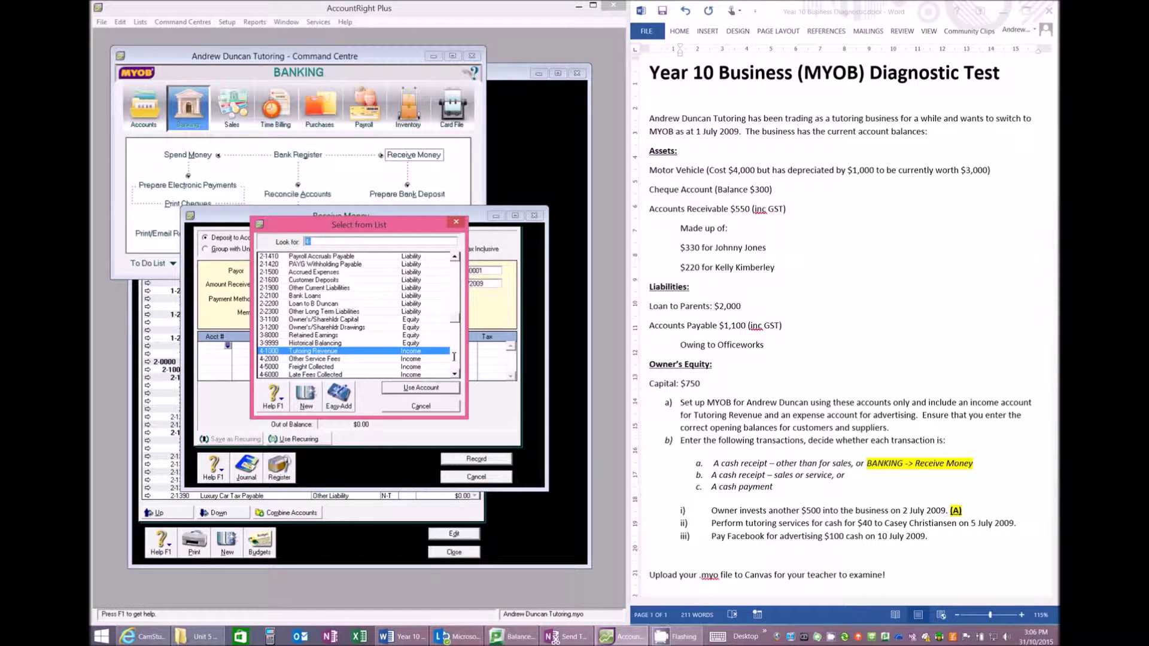
click(314, 320)
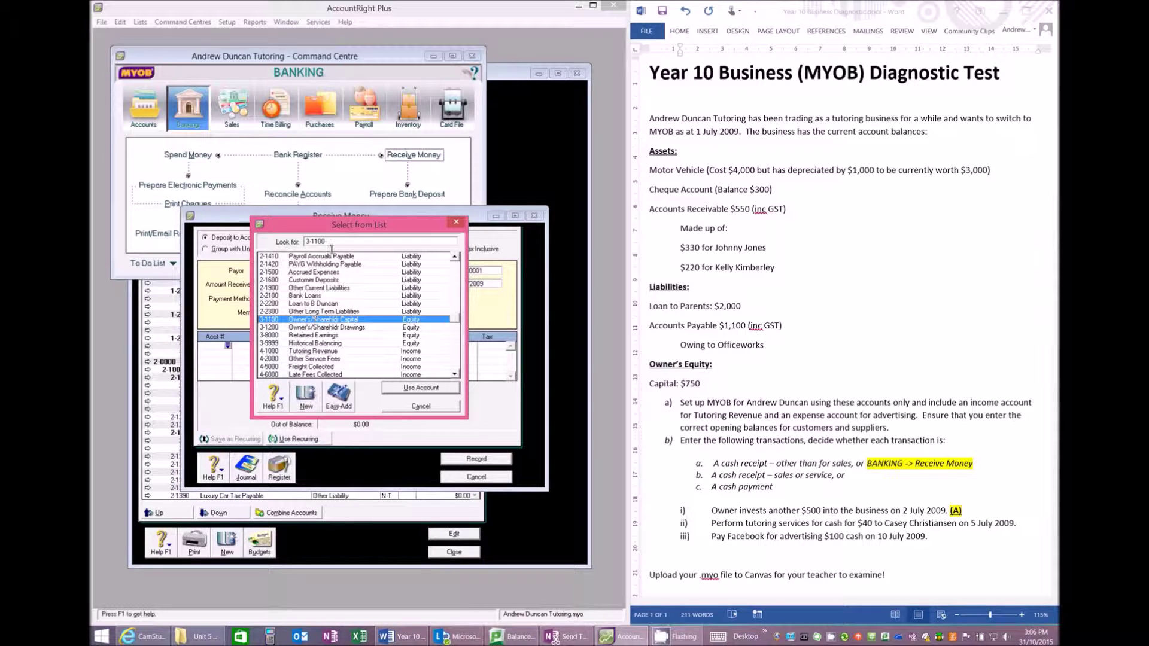
click(404, 388)
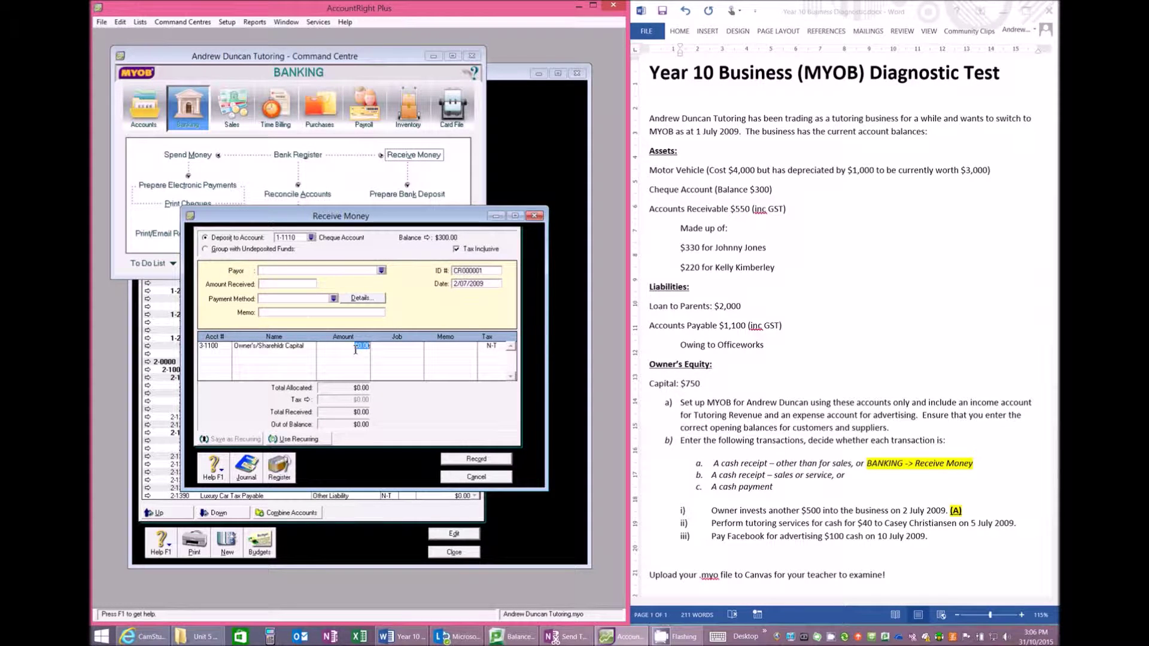
Set the capital line's amount to $500 and its memo to "Owner invests another $500".
text(500)
key(Tab)
click(446, 346)
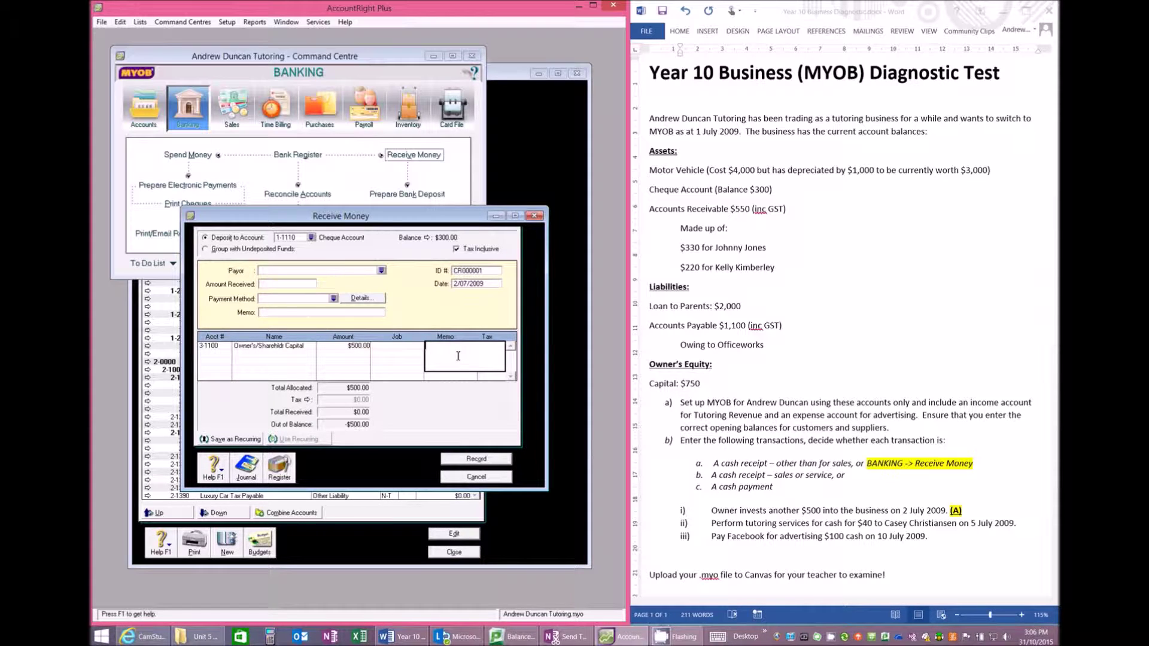
text(Owner invests another $500)
key(Tab)
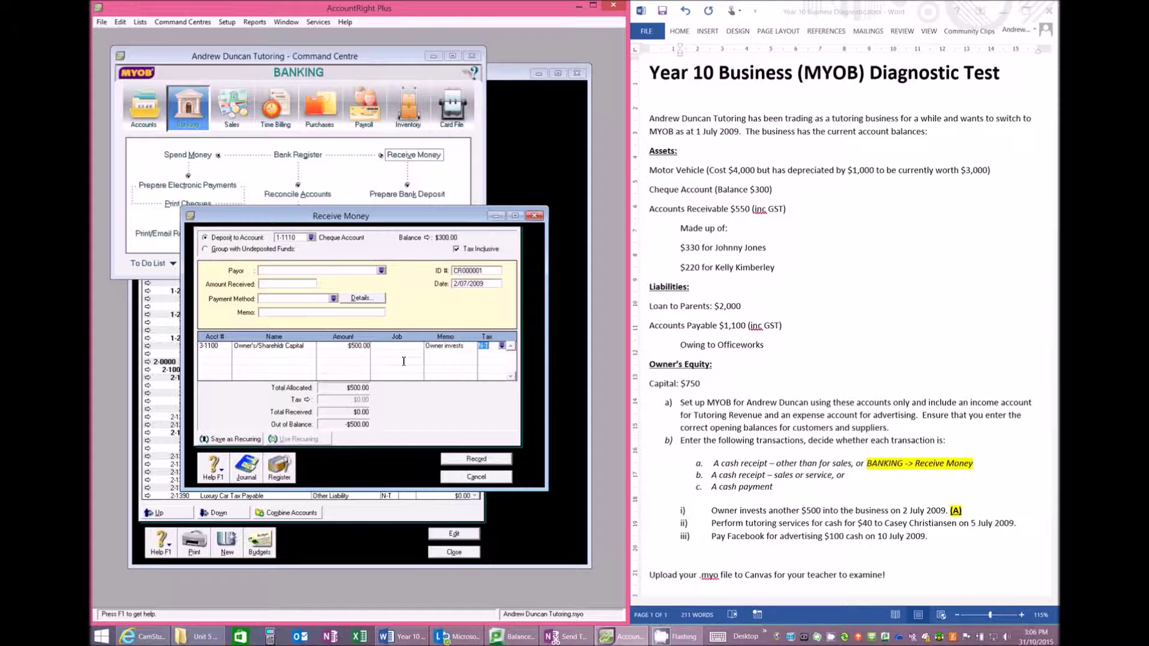
Give the receipt the memo "Owner invests another $500" and an amount received of $500, record it and close the form.
click(334, 314)
text(Owner invests another $500)
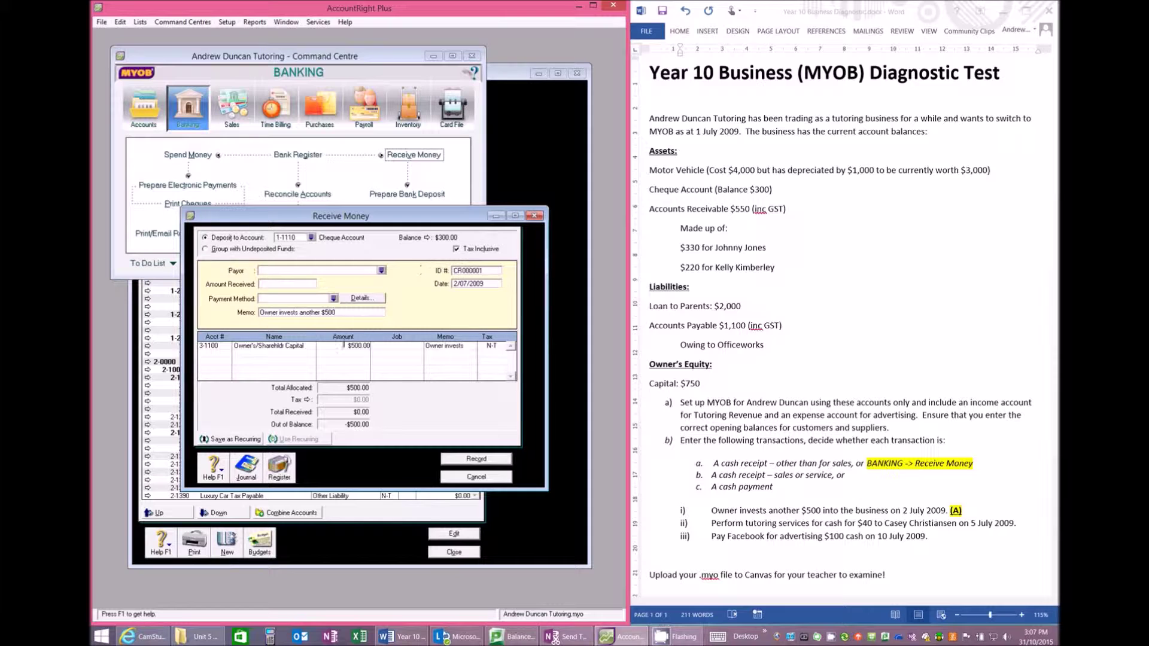
click(282, 285)
click(301, 282)
click(476, 459)
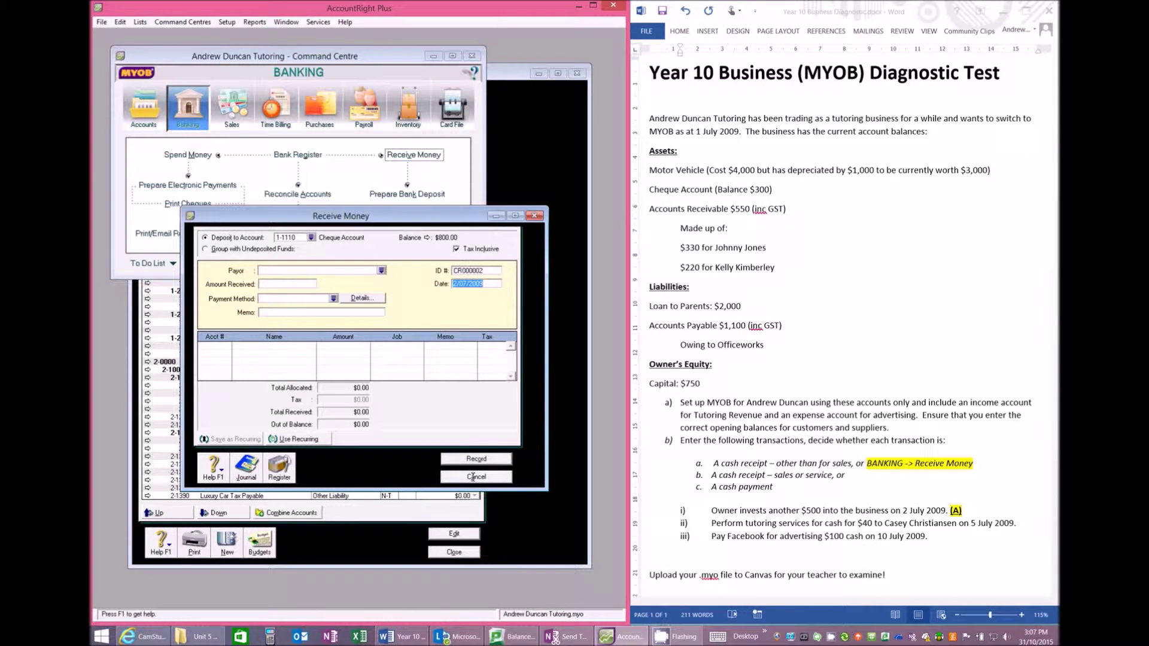
click(475, 477)
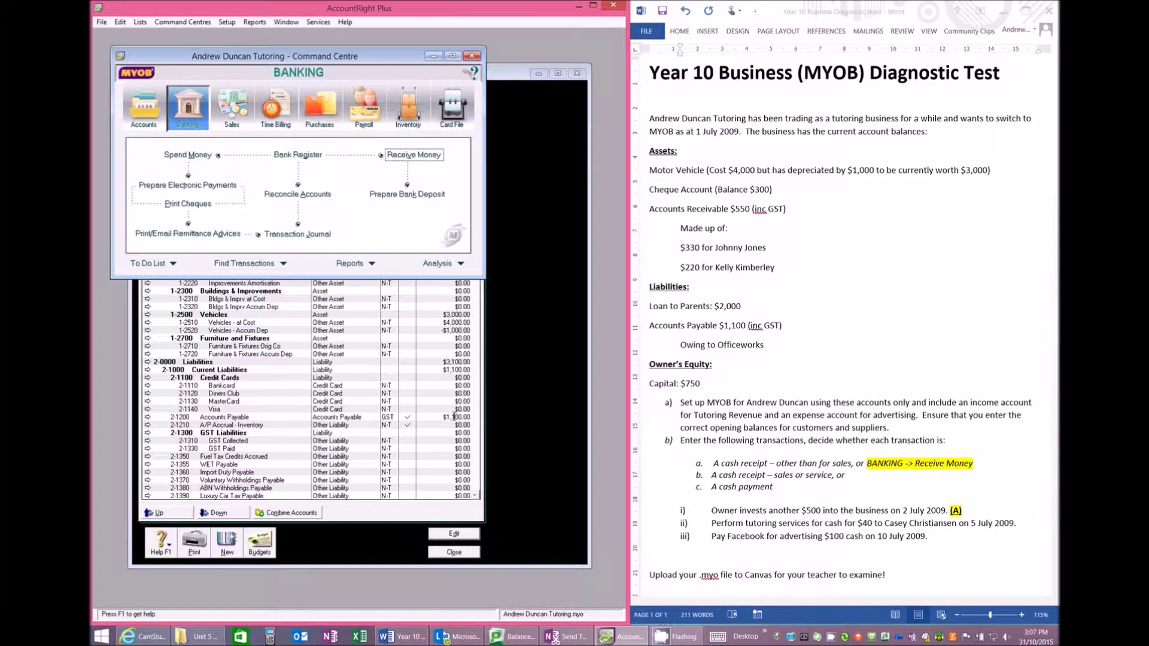
Check the Cheque Account and Owner's/Sharehldr Capital balances in the Accounts List, and return to the Banking command centre.
click(402, 328)
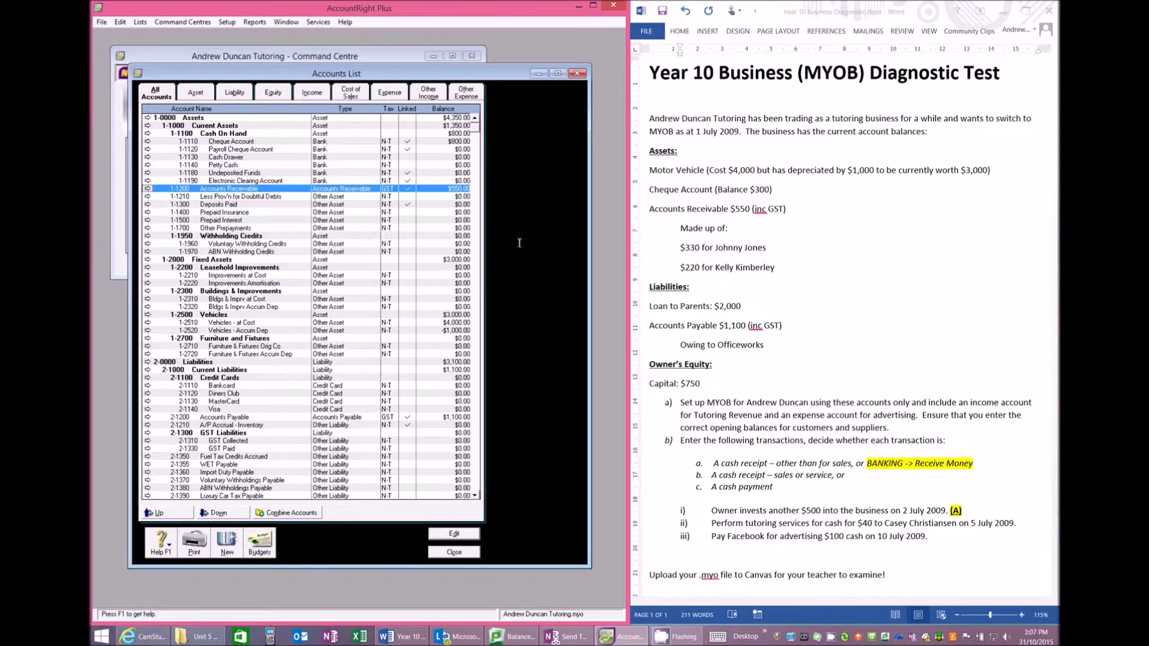
scroll(403, 328, down, 15)
scroll(403, 328, up, 2)
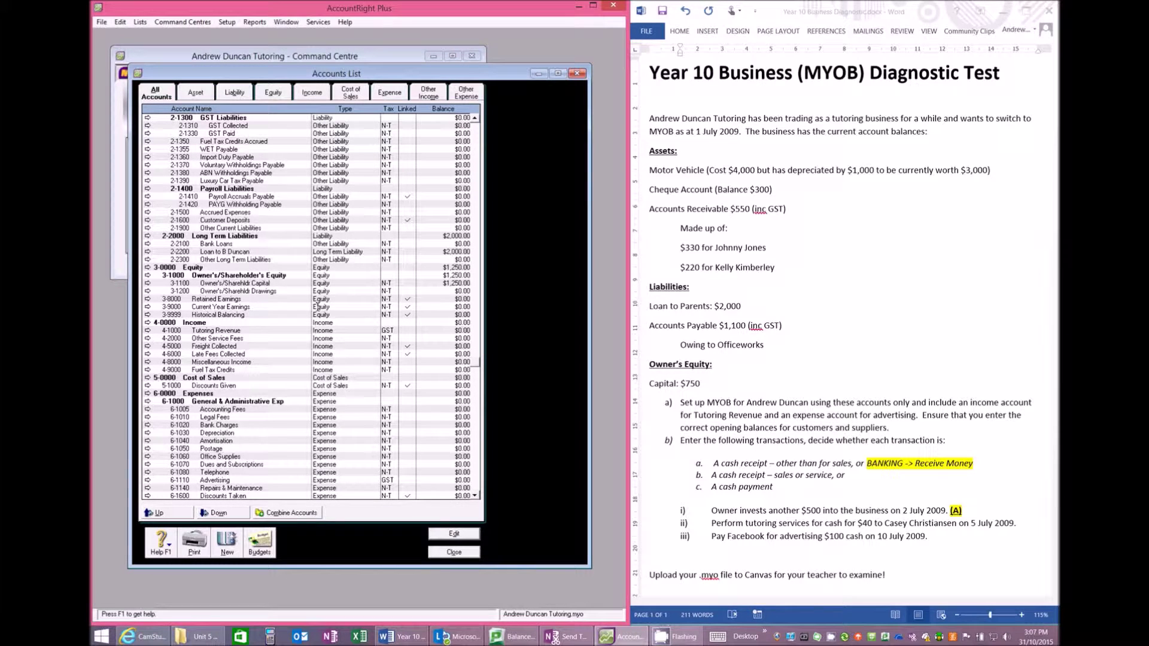
click(289, 282)
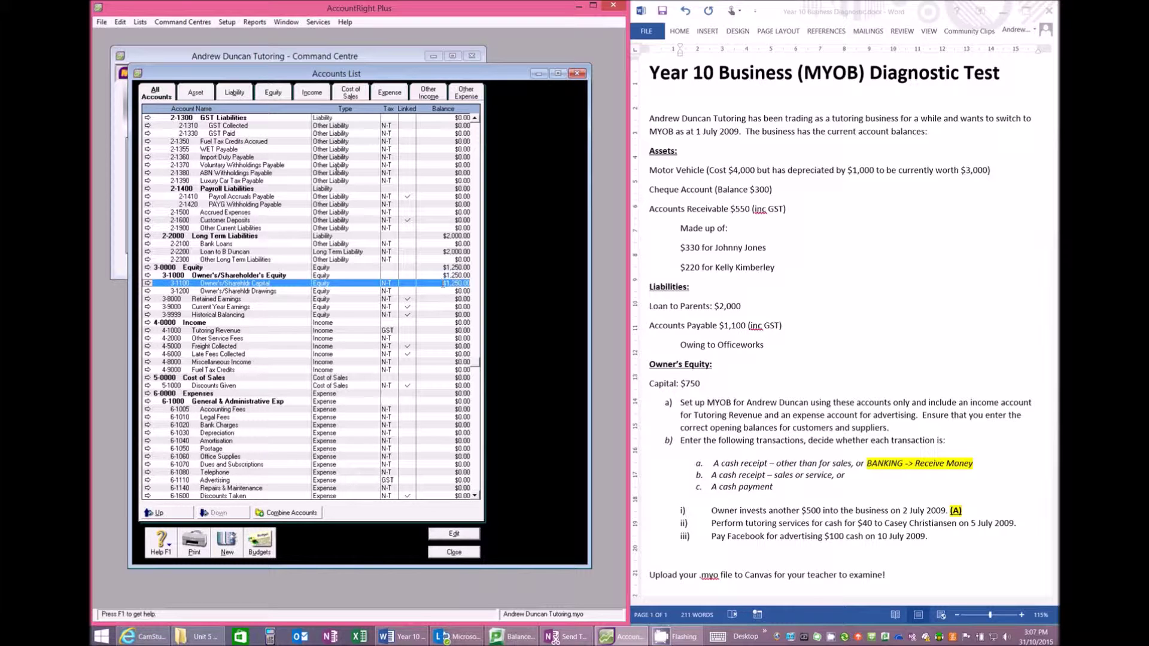
click(293, 56)
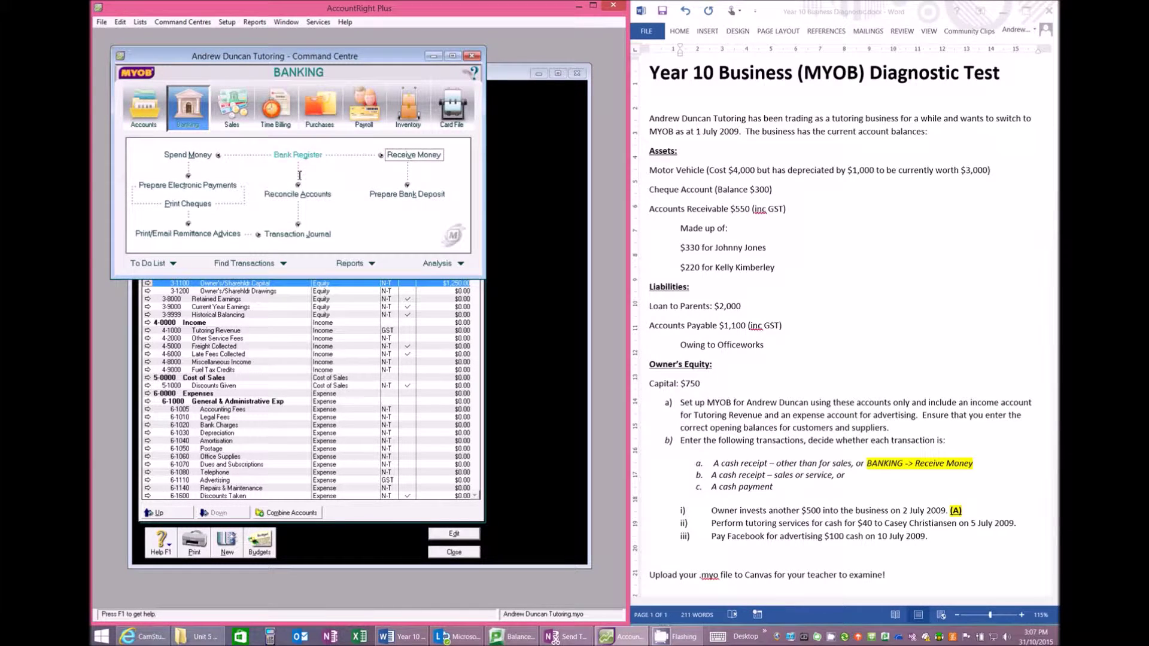
Open the Transaction Journal from Banking, enter a July date range and list all transaction types.
click(299, 234)
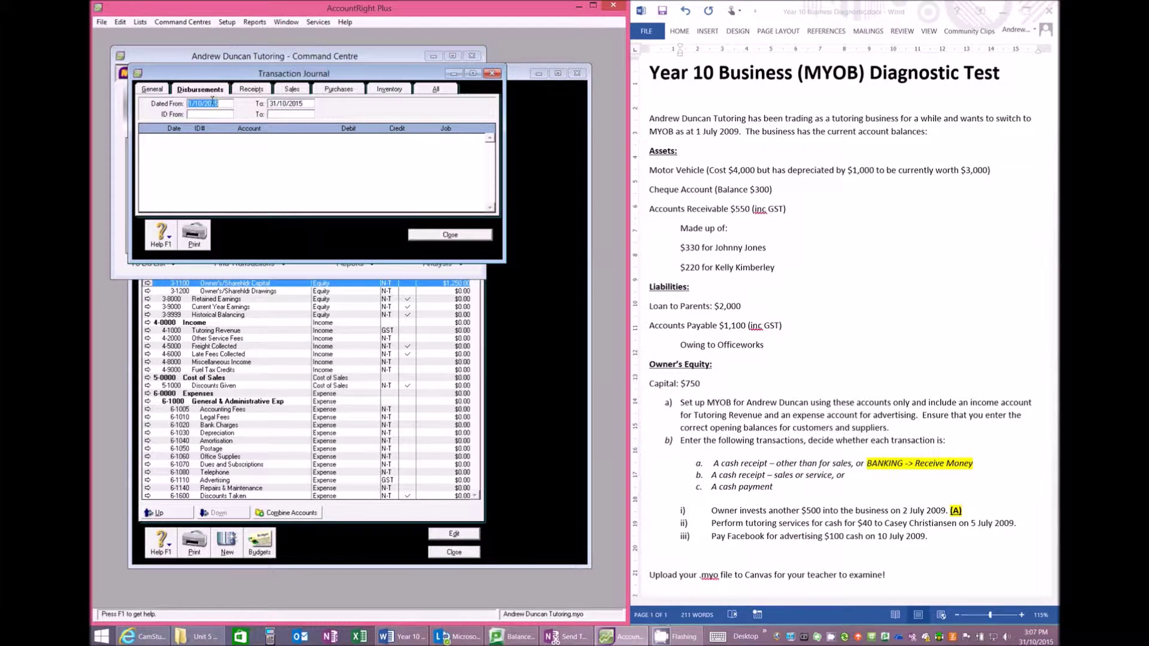
text(1/)
text(7/200)
key(Tab)
text(30/7/2007)
key(Tab)
click(435, 89)
click(251, 90)
key(Right)
key(Right)
key(Right)
key(Right)
Correct the journal's date range to run from 1/7/2009 to 30/7/2009.
click(224, 105)
click(225, 105)
text(9)
click(311, 104)
click(311, 104)
text(9)
key(Tab)
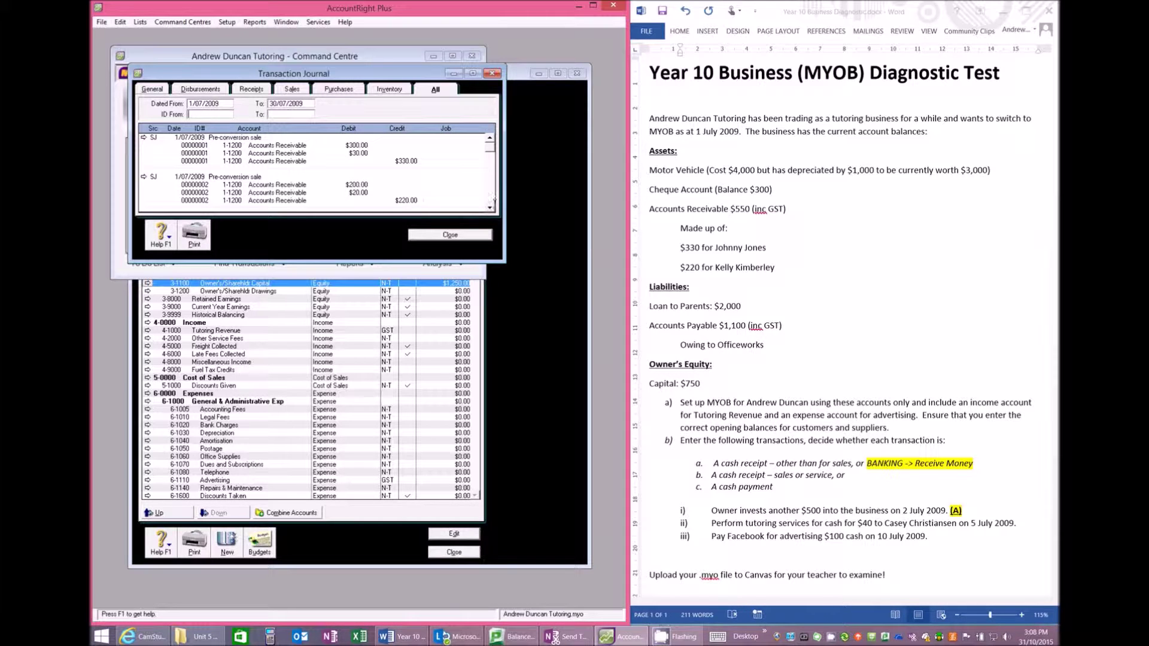
Check the debit and credit entries of the owner's $500 investment in the journal, and close it.
click(490, 208)
scroll(490, 209, down, 2)
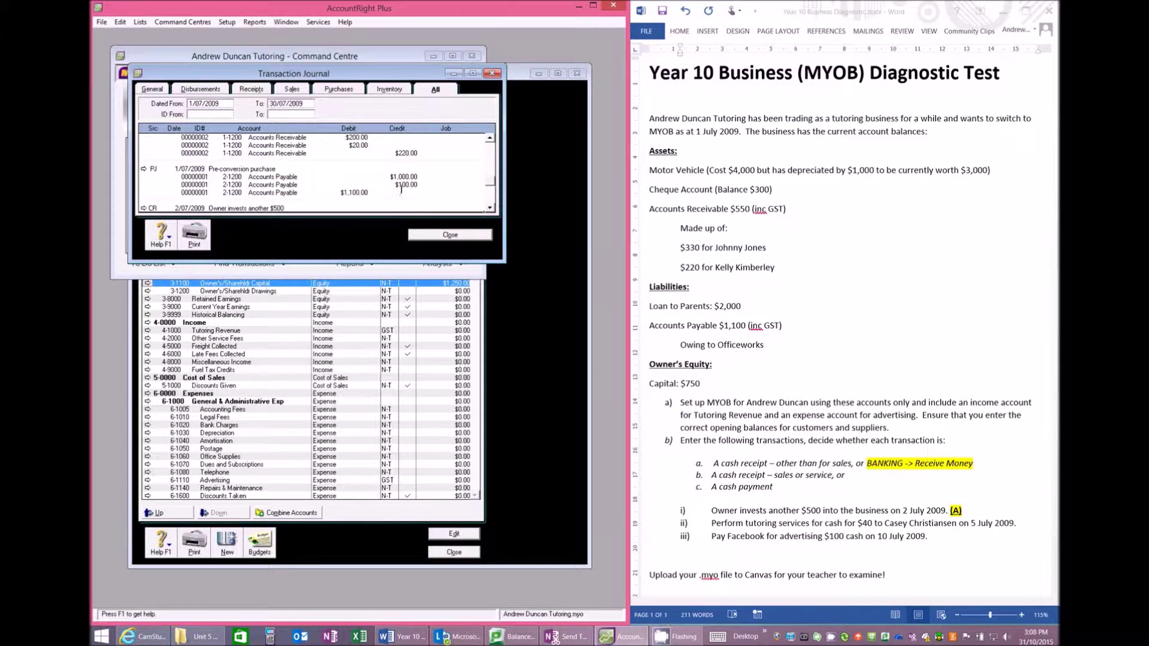
scroll(354, 177, down, 1)
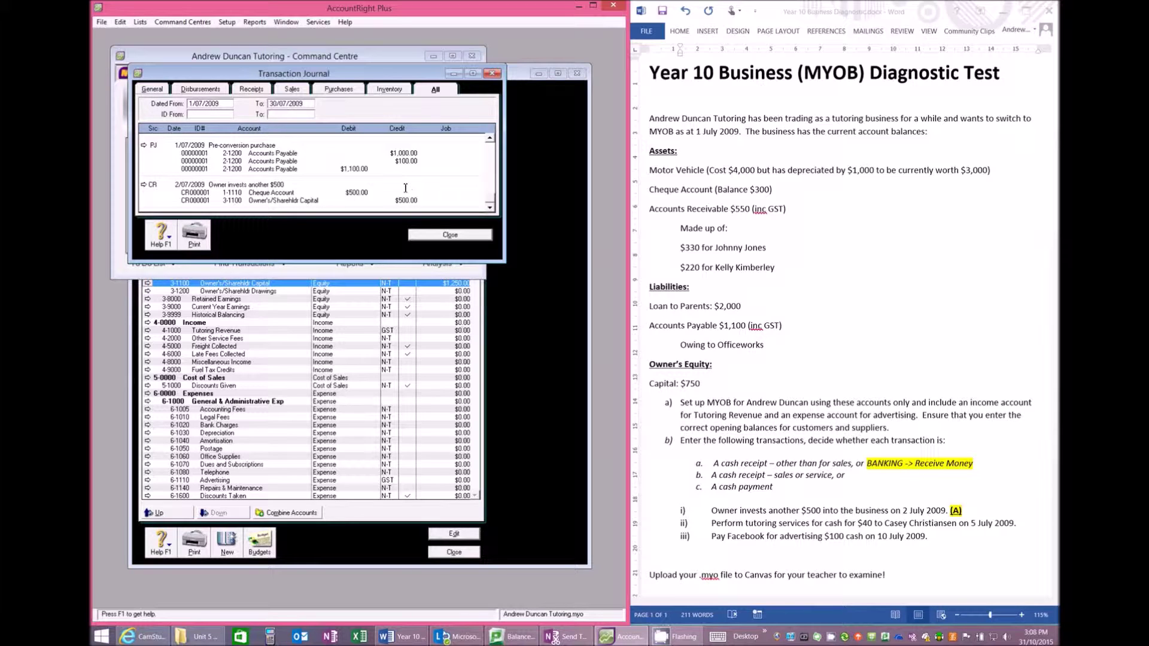
click(479, 235)
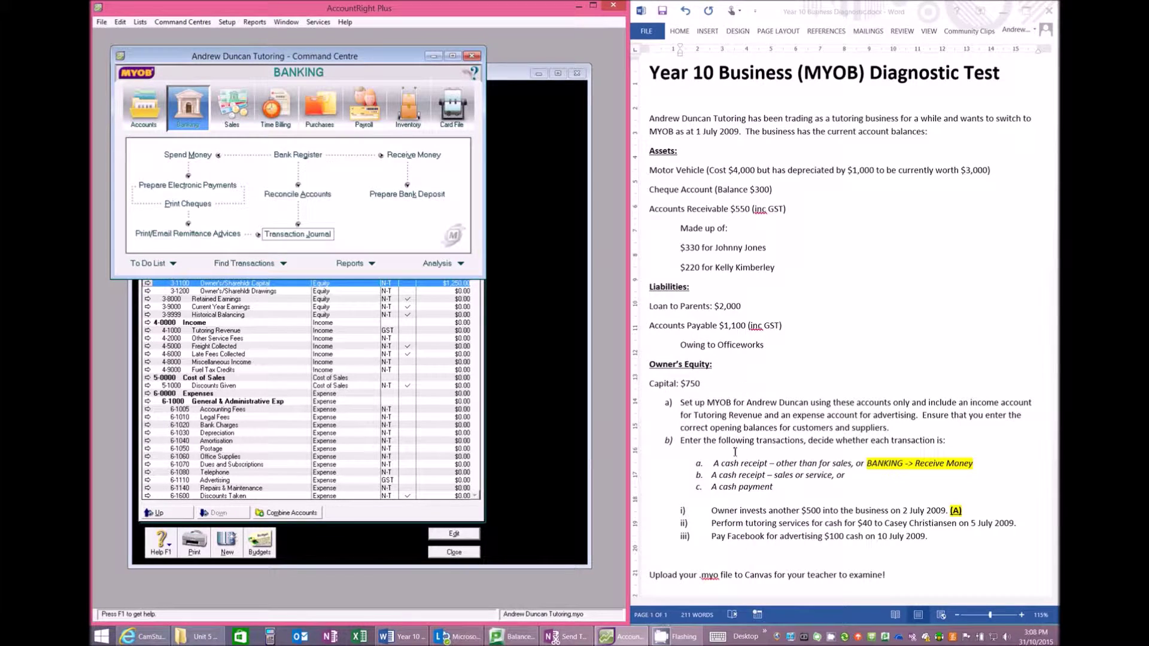
Switch to the Word document, append "(B)" to the $40 tutoring services transaction and highlight it bright green.
click(762, 500)
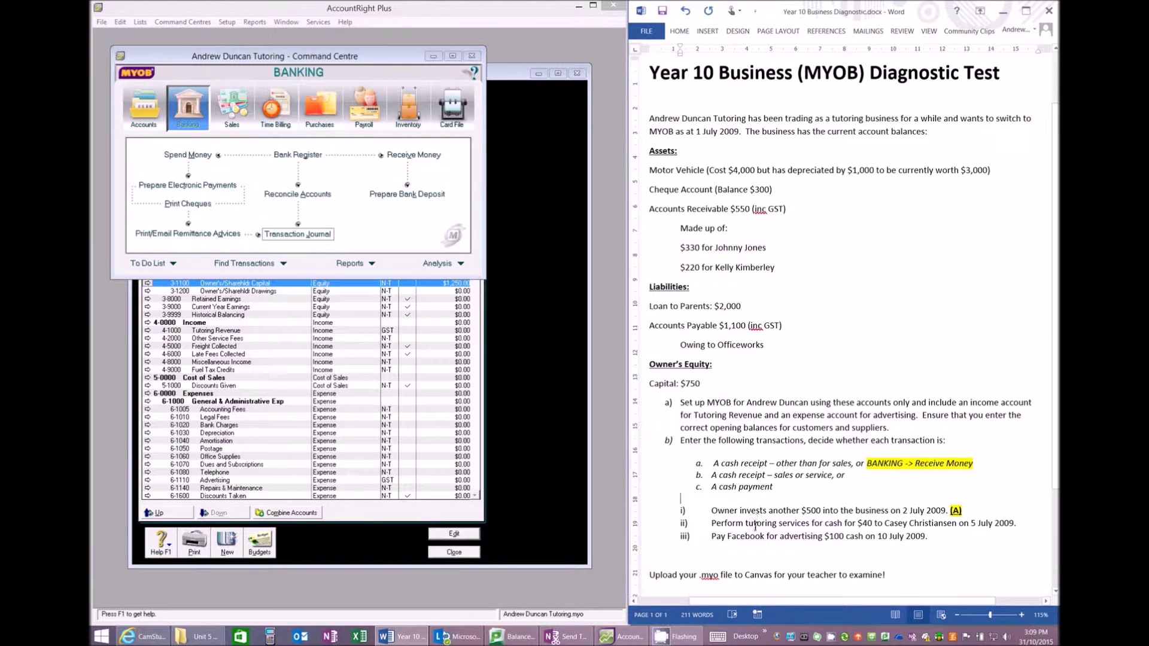
triple_click(755, 526)
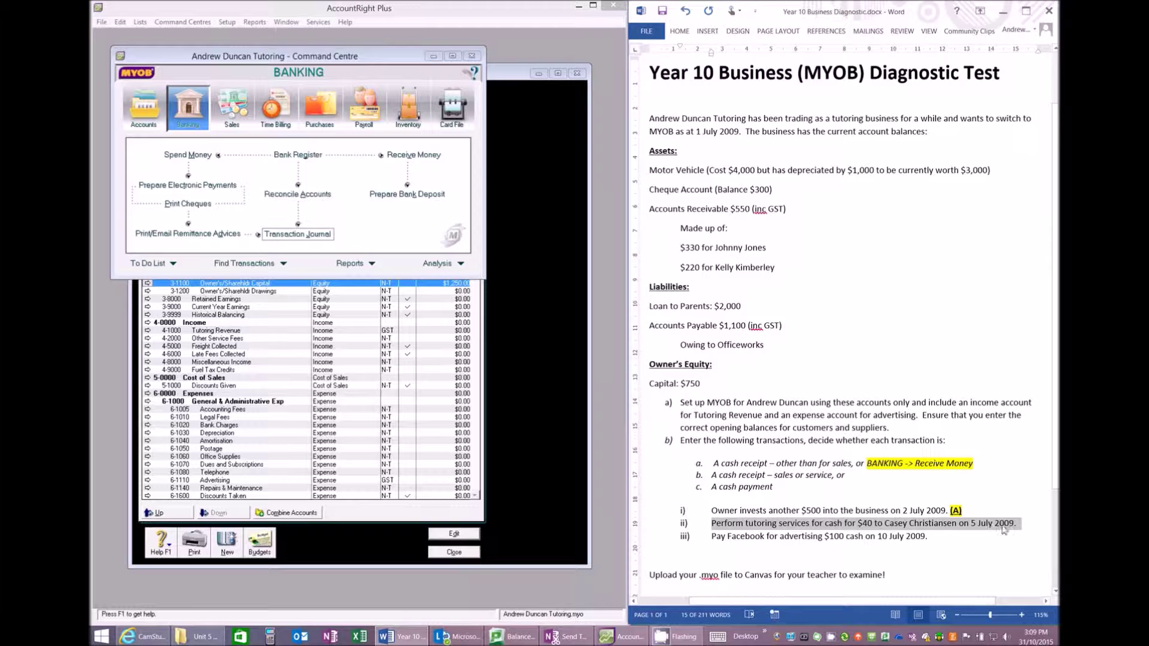
click(1031, 529)
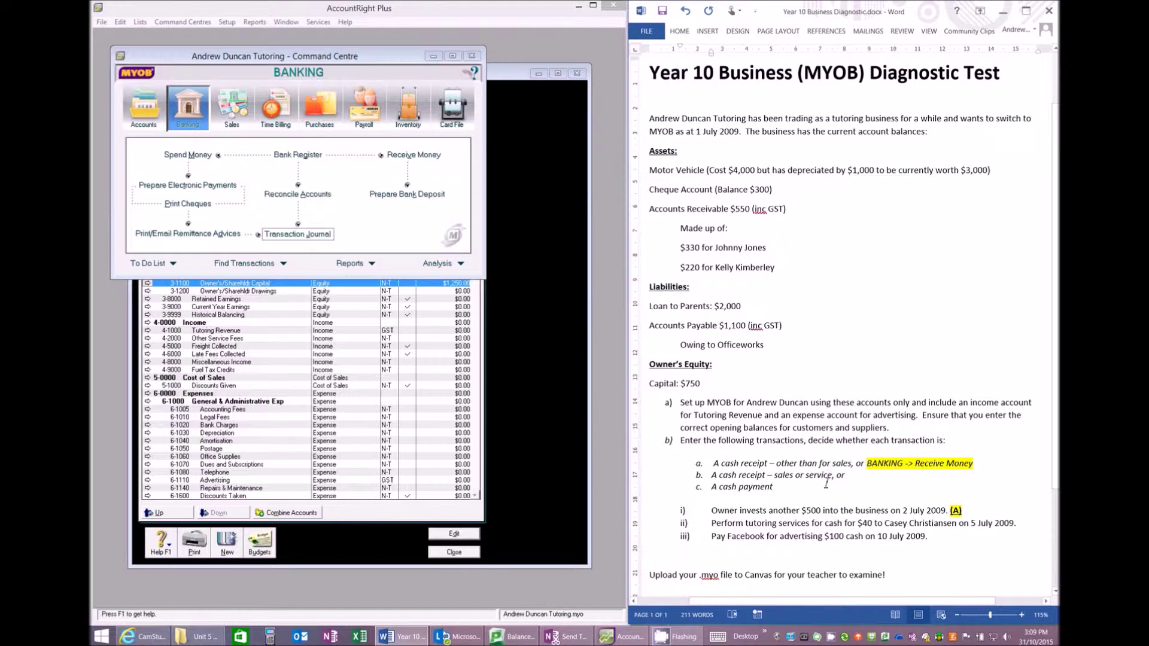
text((B))
key(shift+Left)
key(shift+Left)
key(shift+Left)
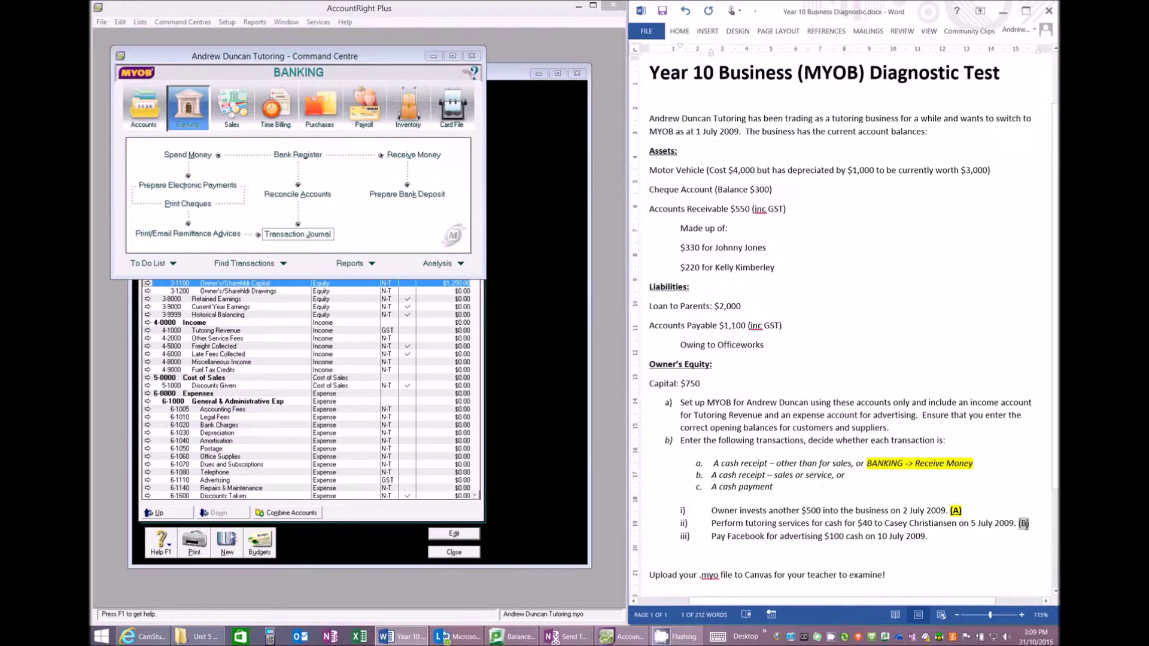
right_click(1026, 528)
click(947, 560)
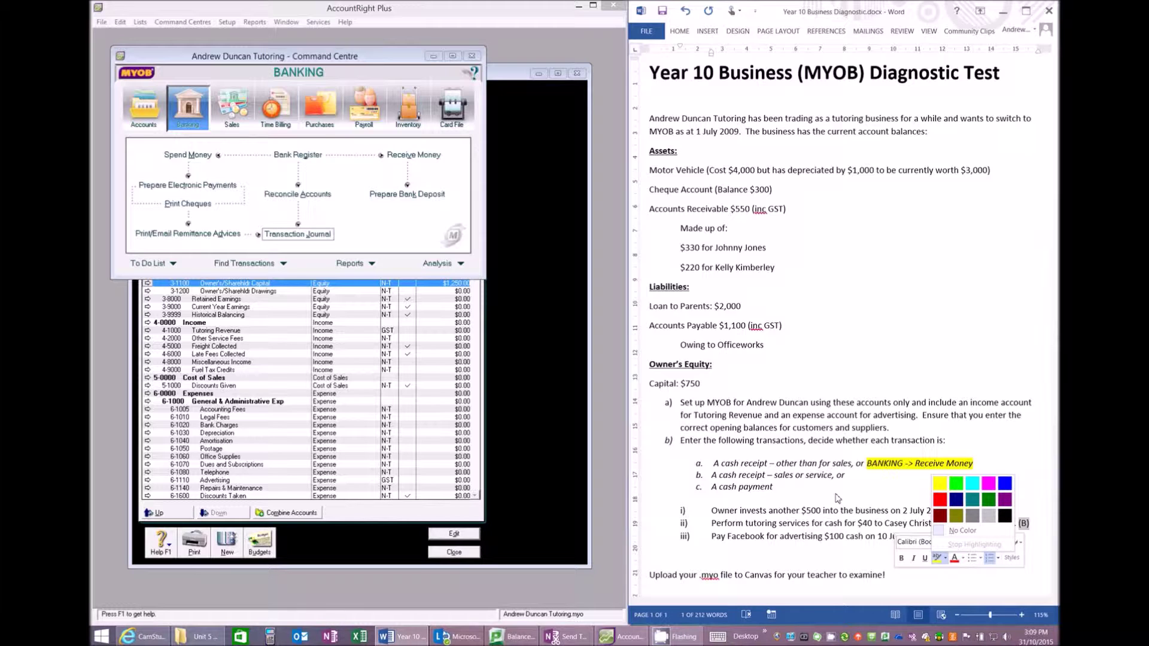
click(957, 485)
Append "SALES -> Enter Sales" to the "A cash receipt – sales or service" option and highlight it bright green.
click(891, 479)
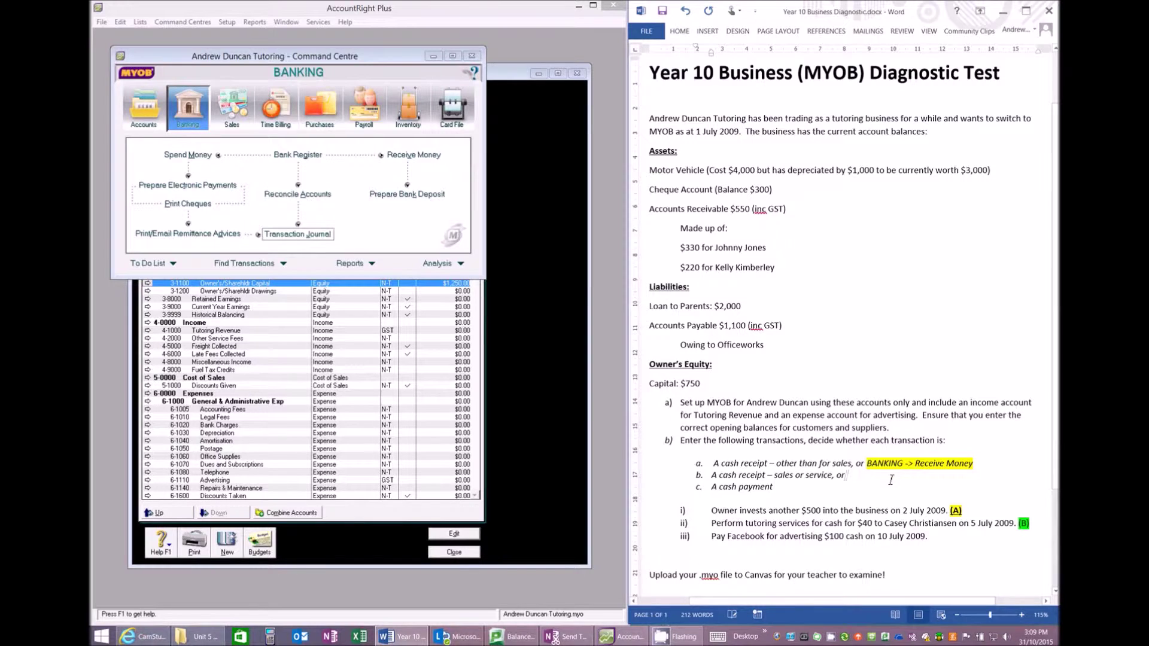
text(SALES ->)
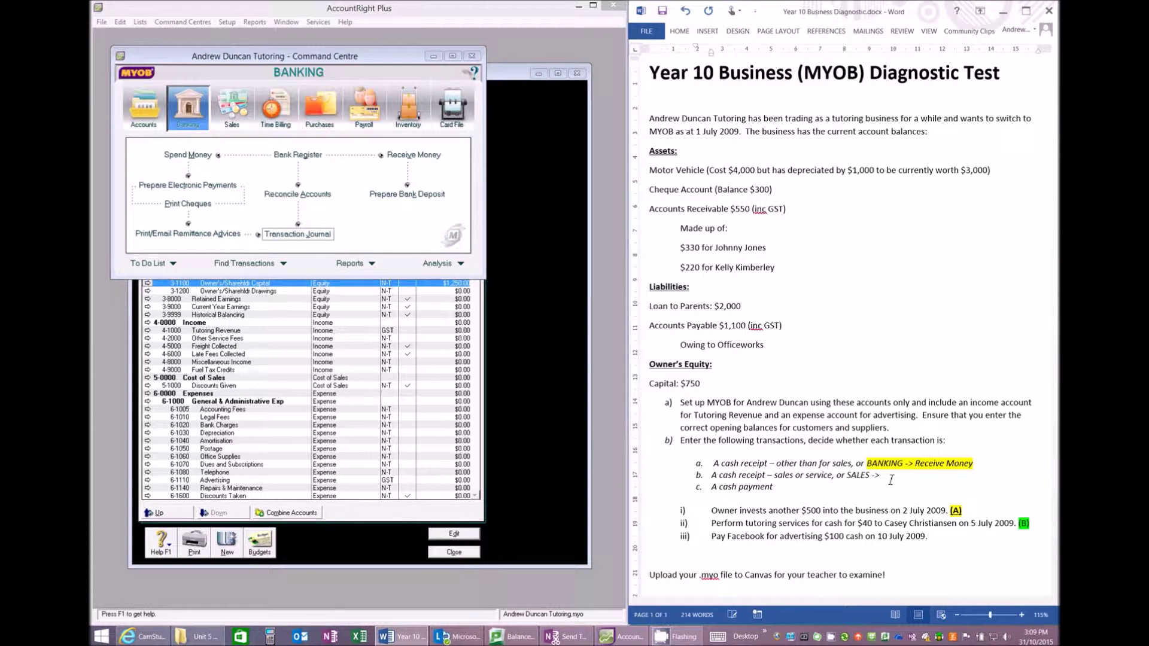
text( Enter Sales)
key(ctrl+shift+Left)
key(ctrl+shift+Left)
key(ctrl+shift+Left)
key(ctrl+shift+Left)
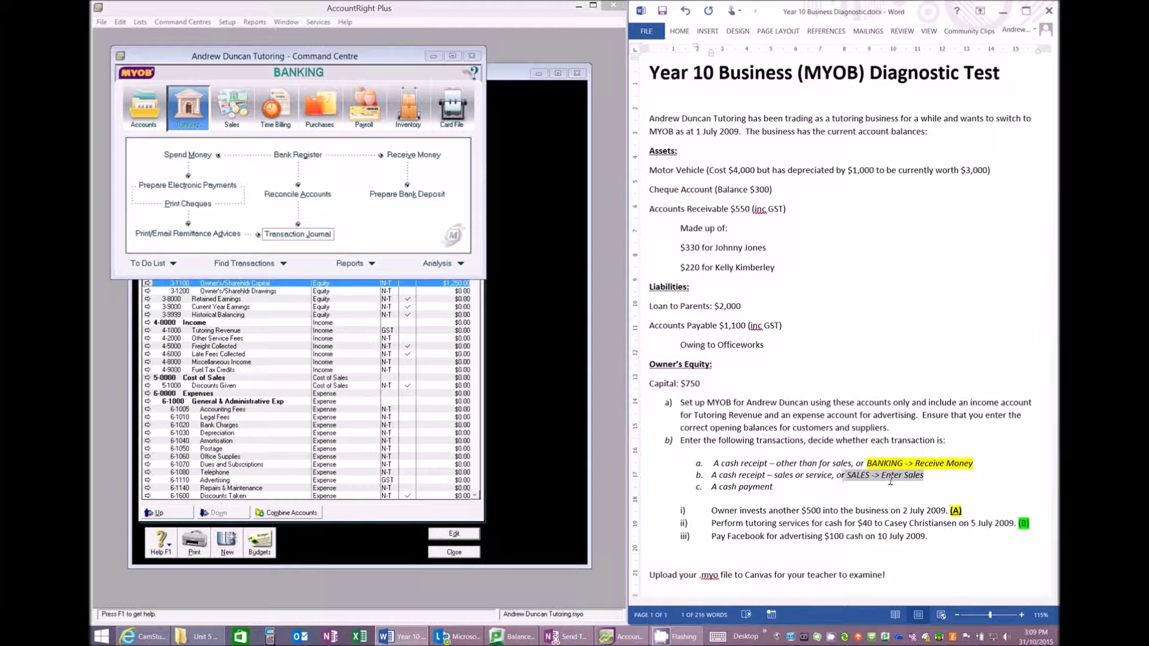
key(shift+Right)
right_click(891, 481)
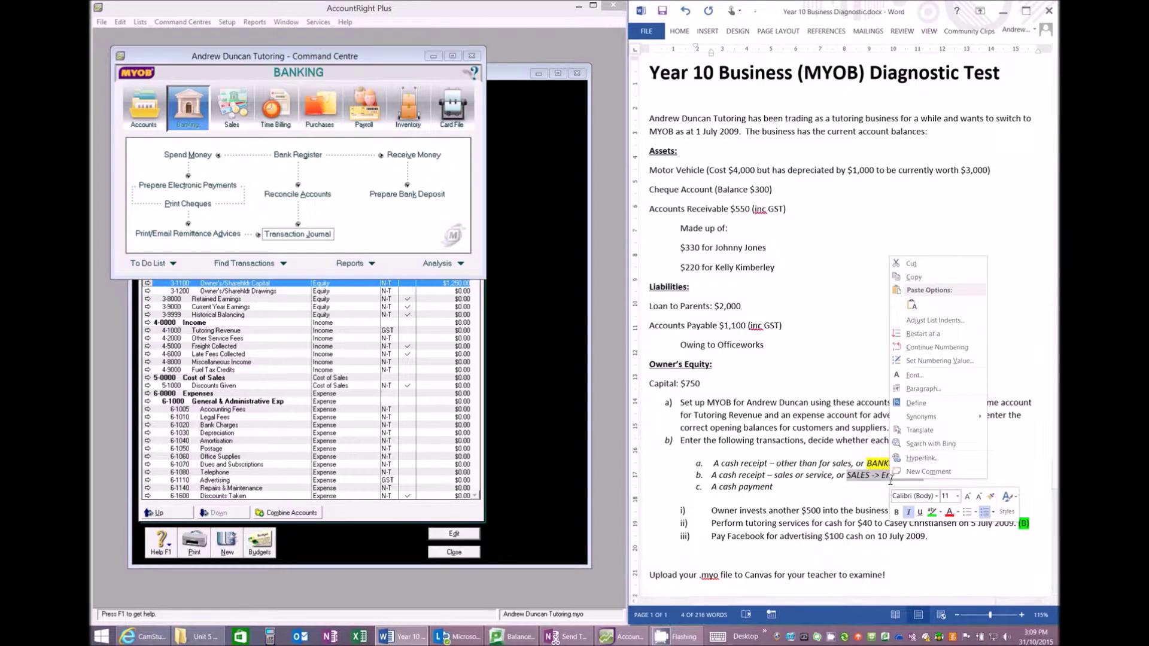
click(932, 512)
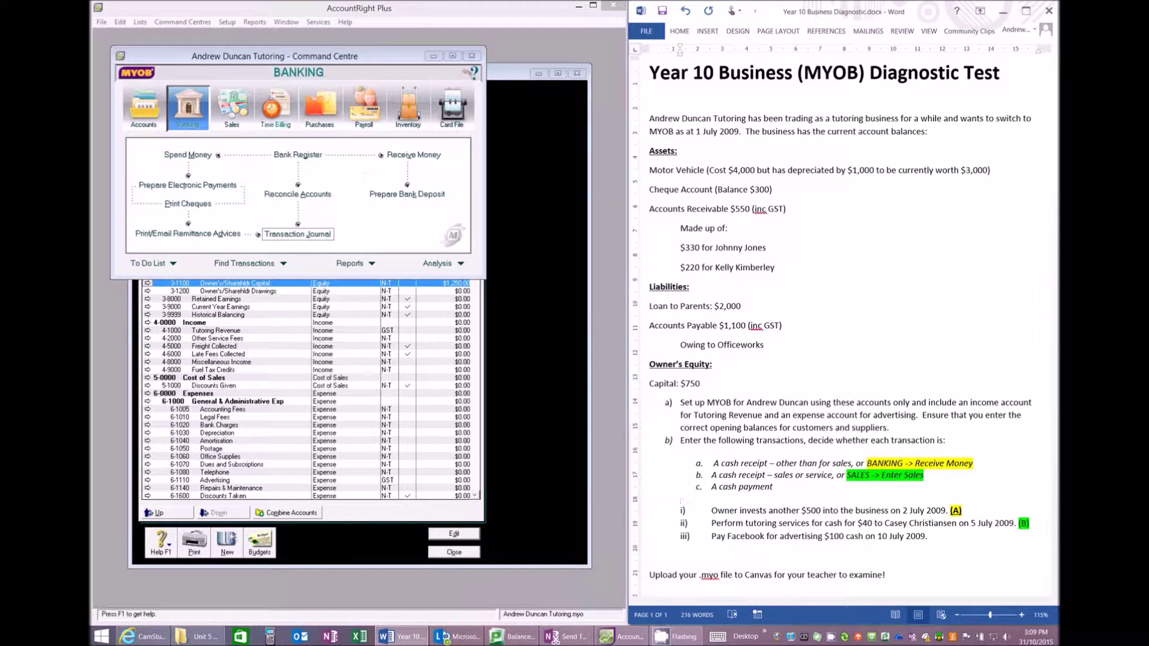
Start a new service sale in AccountRight, create a card for the tutoring transaction's customer and use it on the invoice.
click(232, 108)
click(287, 178)
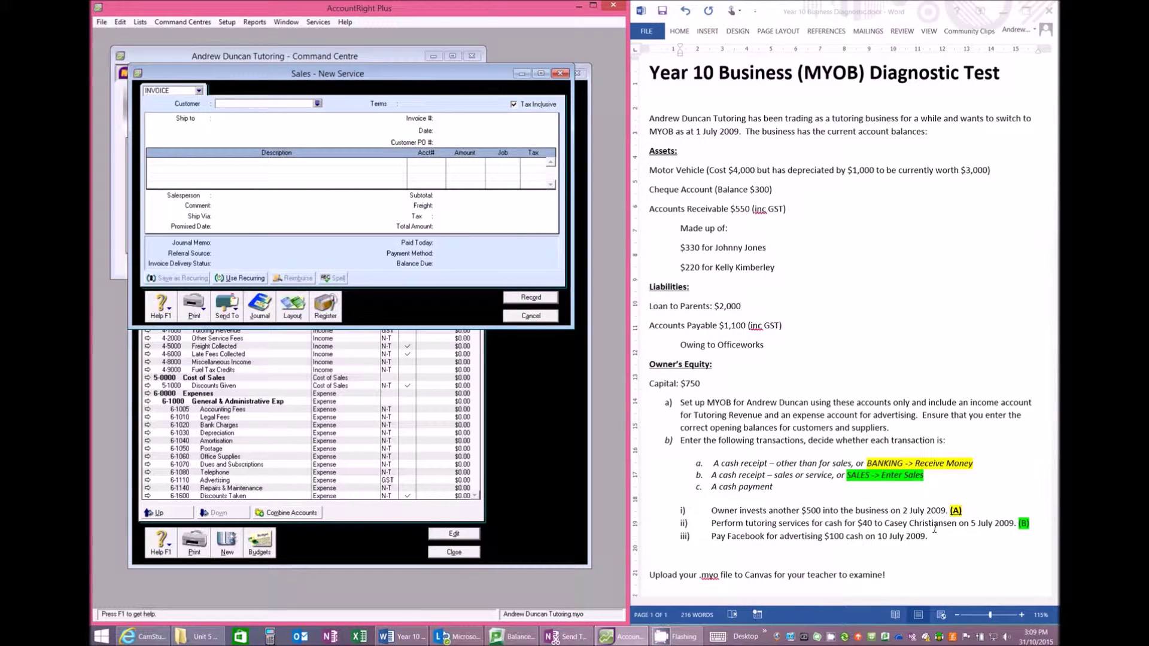
text(Casey Christiansen)
key(Tab)
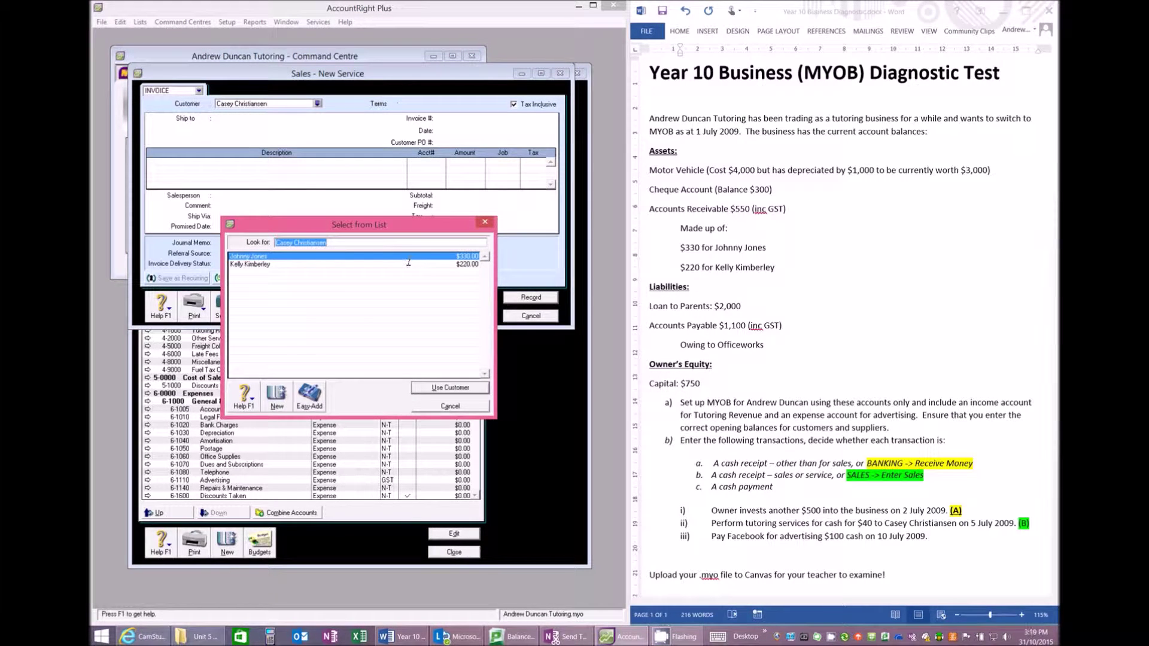
click(281, 401)
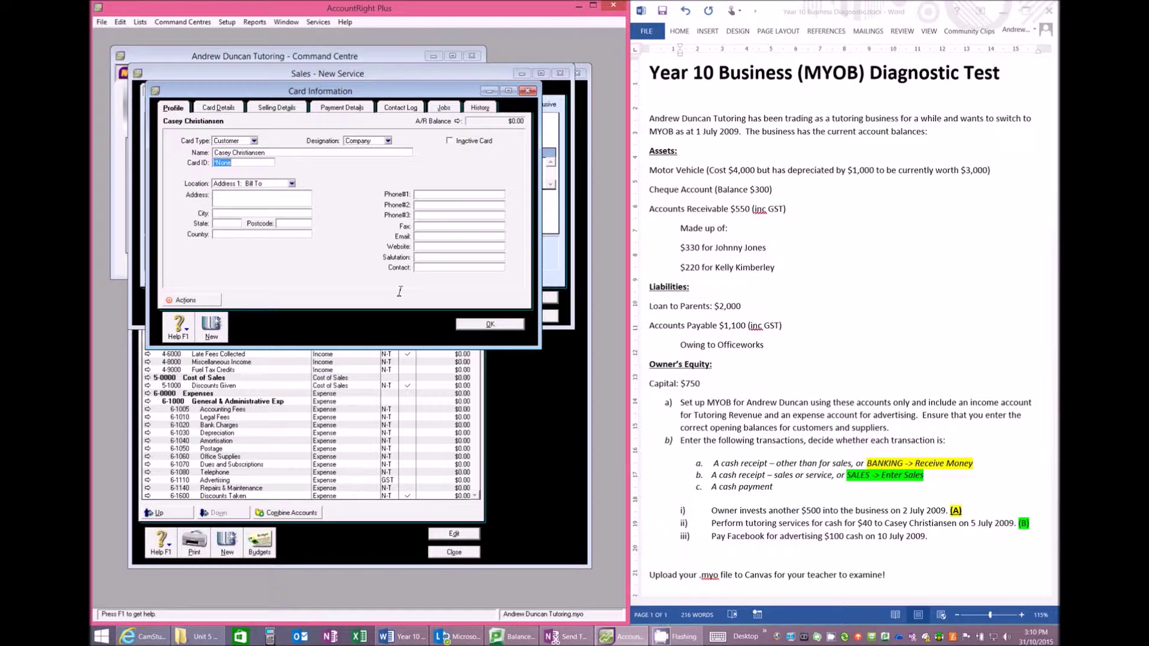
click(486, 325)
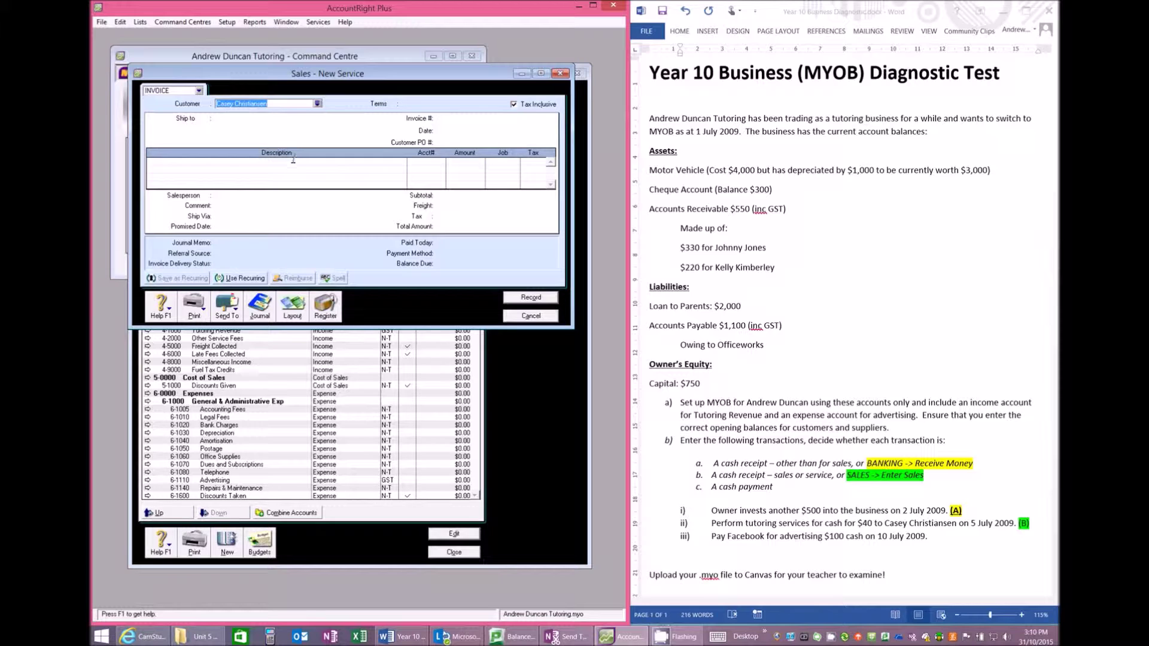
key(Tab)
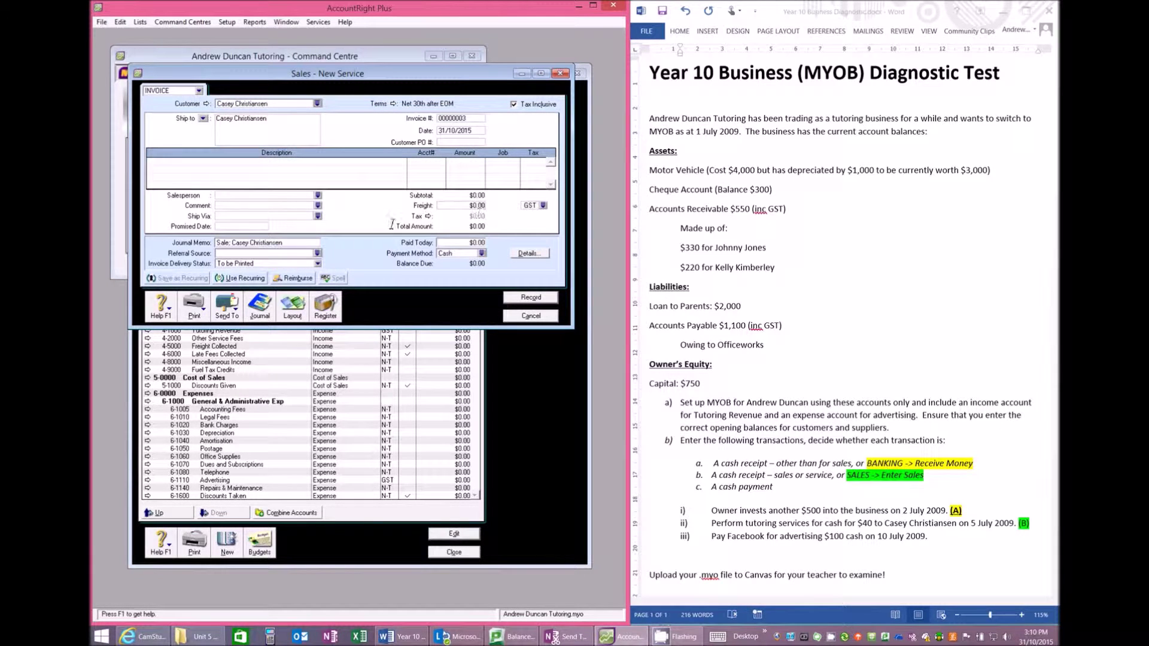
Date the invoice 5/7/2009 and describe its first line as tutoring the customer for Maths.
click(470, 131)
text(5/7/2009)
key(Tab)
click(320, 164)
text(Tuto)
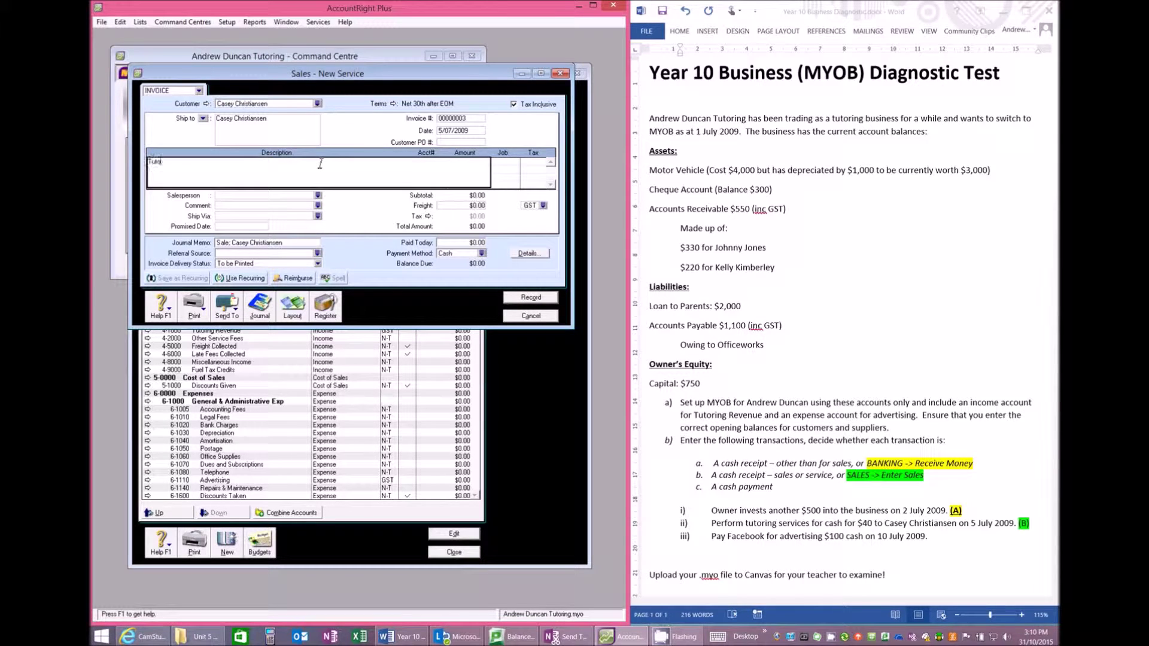
text(red Casey for Maths)
key(Tab)
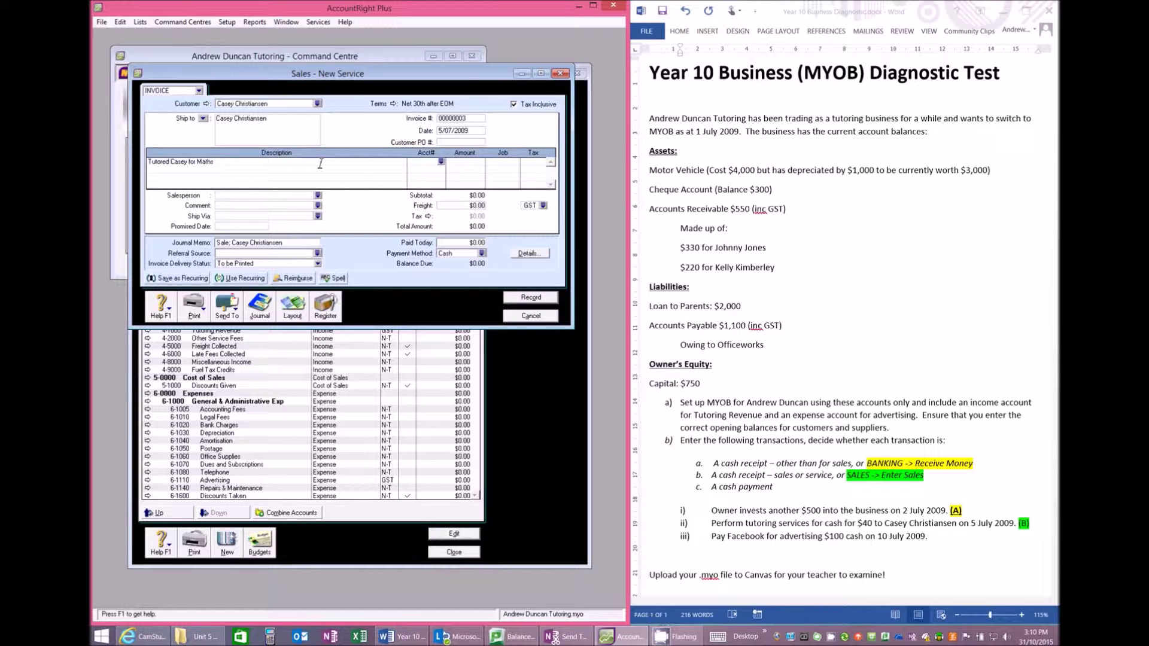
Allocate the tutoring line to account 4-1000 Tutoring Revenue with an amount of $40.
click(441, 162)
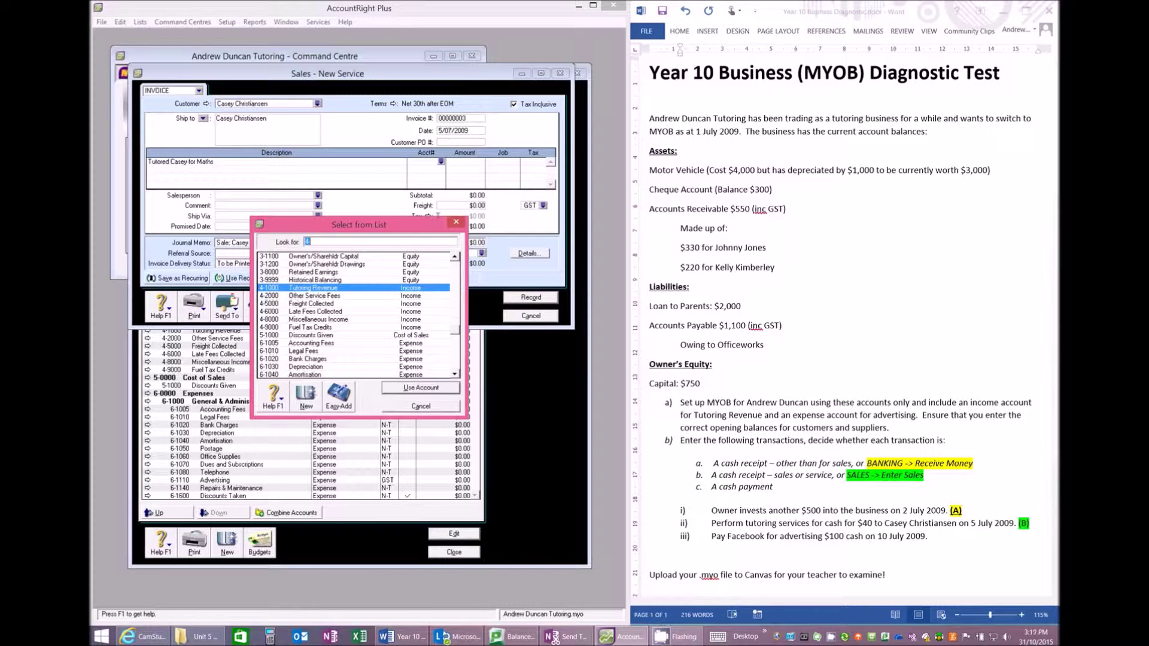
click(426, 388)
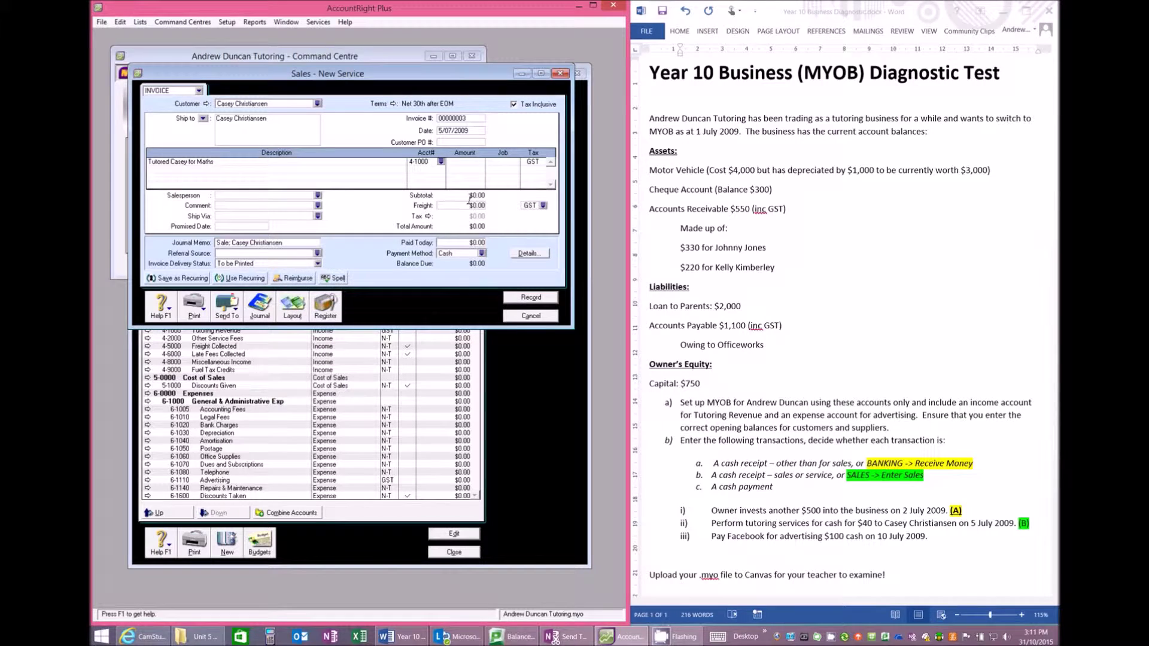
click(475, 162)
text(40)
key(Tab)
click(294, 197)
Enter $40 as paid today, record the cash sale and close the sales form.
click(468, 242)
text(40)
key(Tab)
click(535, 299)
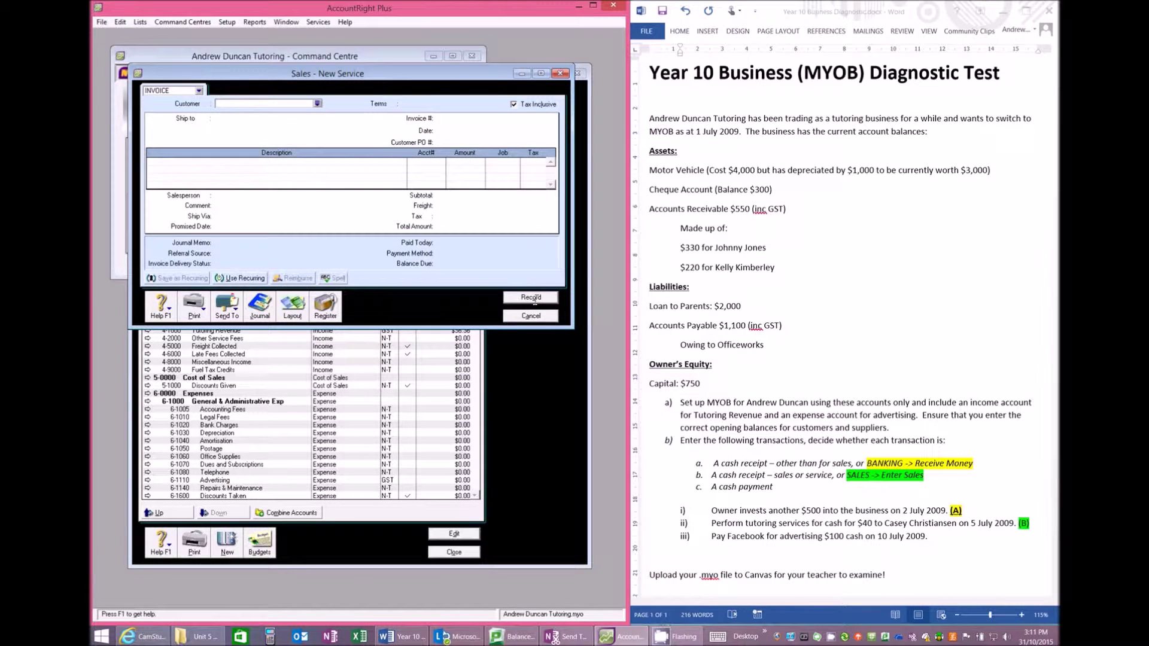
click(535, 317)
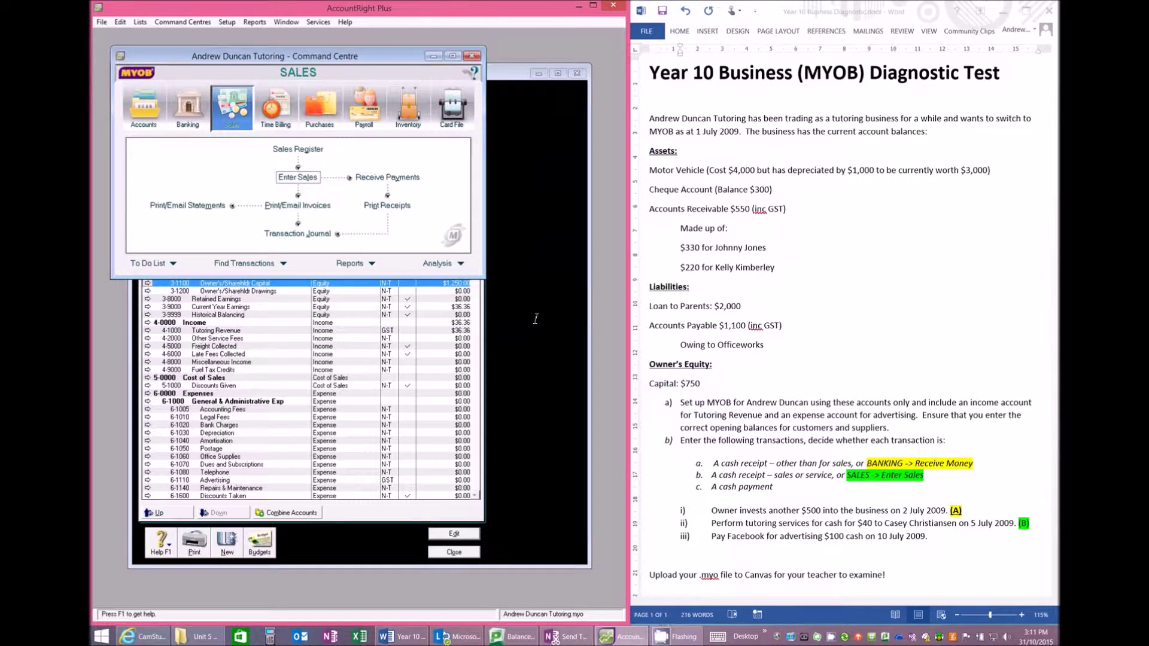
Examine the 5 July tutoring sale and its cash receipt in the Transaction Journal's sales and complete lists, and close the journal.
click(297, 234)
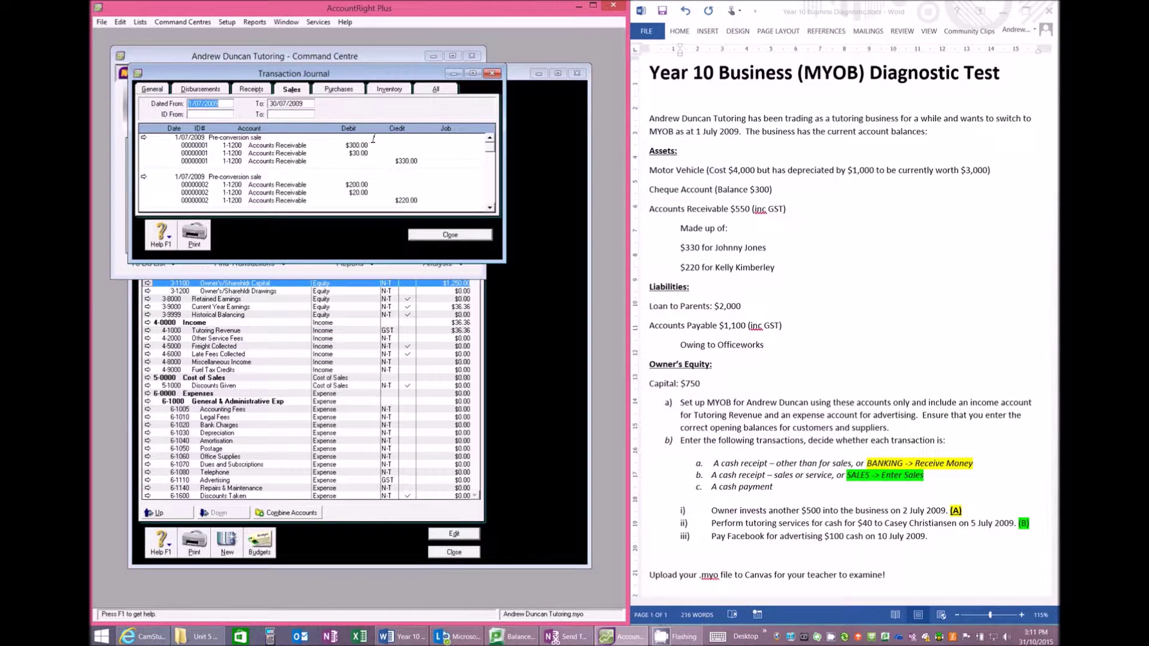
click(291, 91)
scroll(491, 208, down, 6)
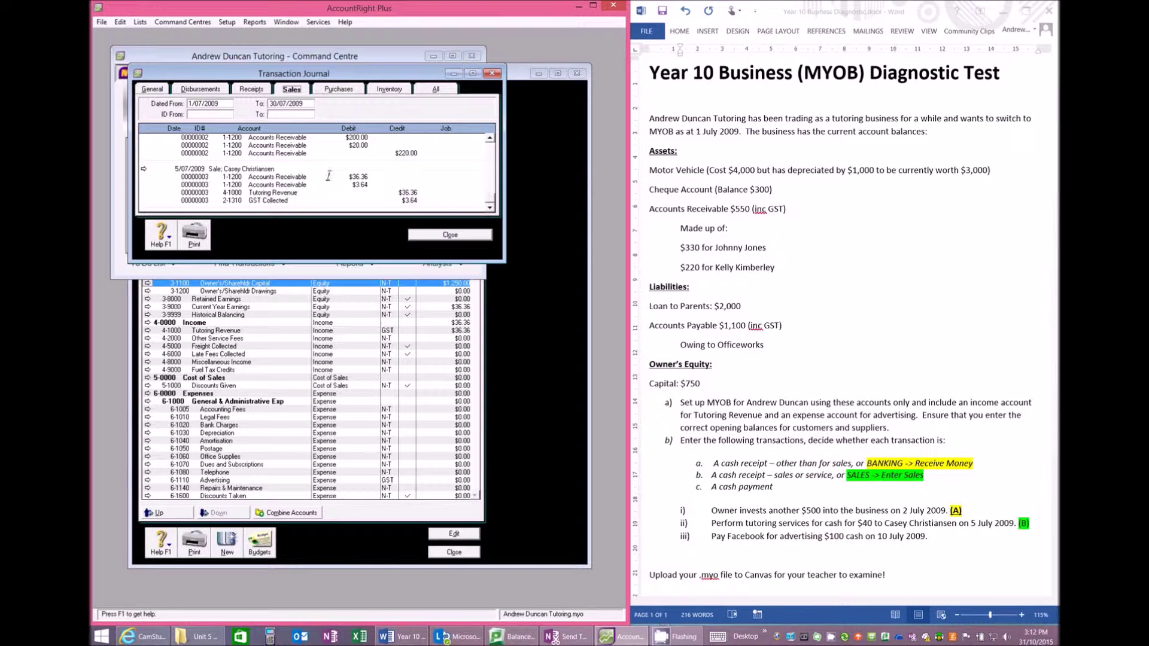
click(435, 89)
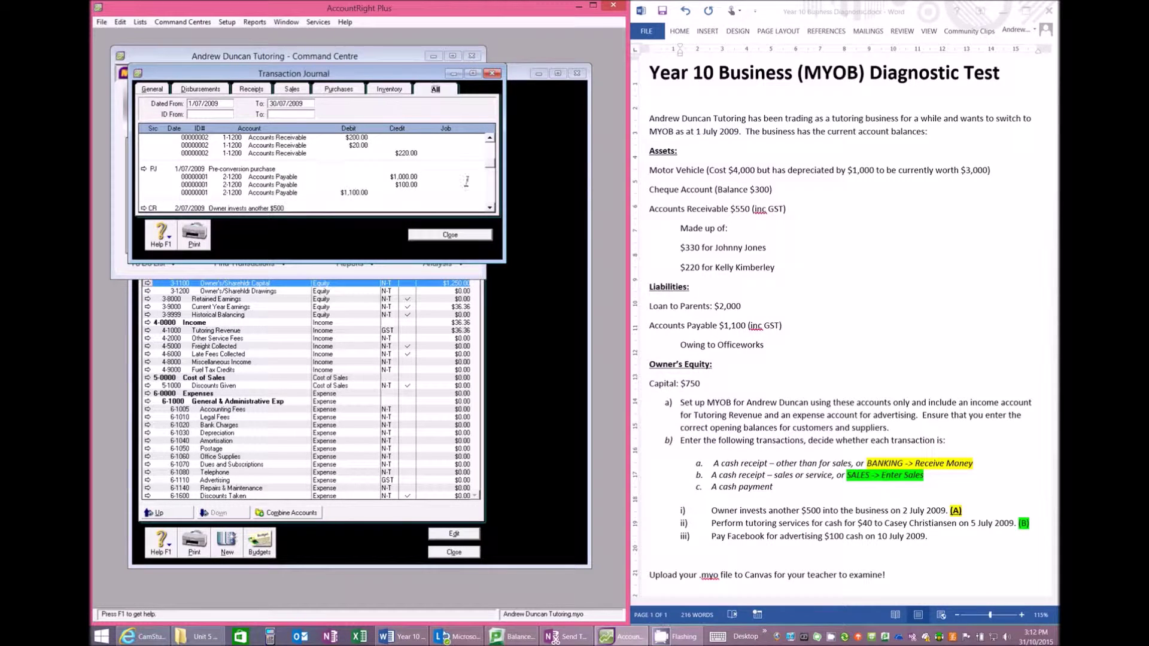
click(489, 207)
click(489, 207)
click(489, 207)
click(489, 207)
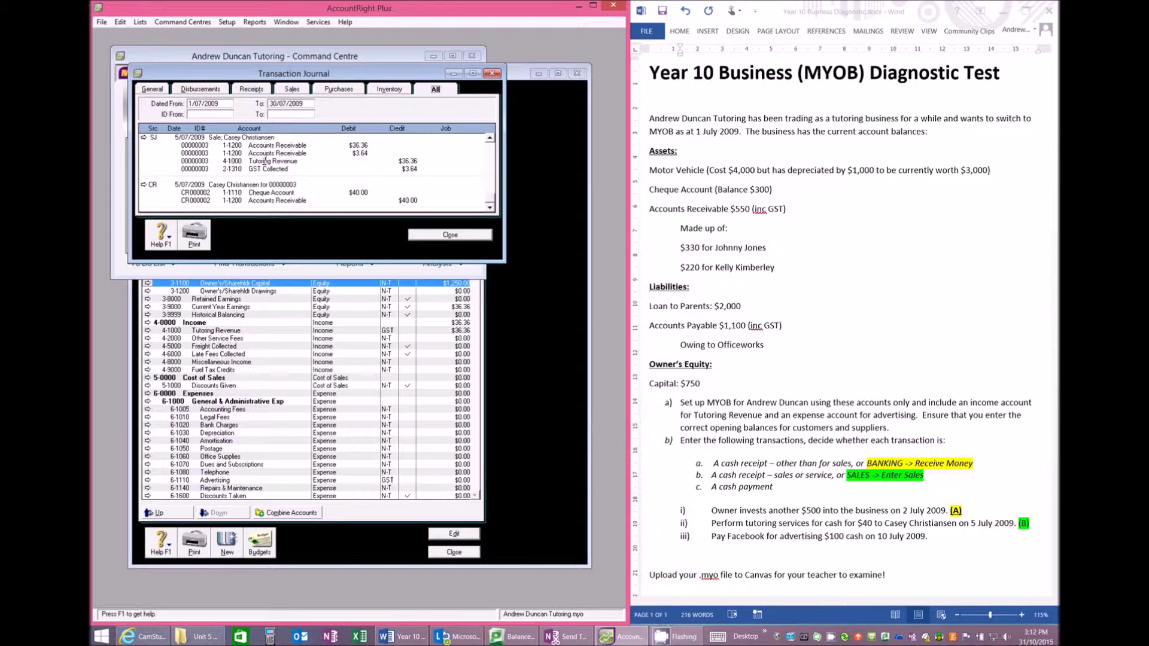
click(449, 235)
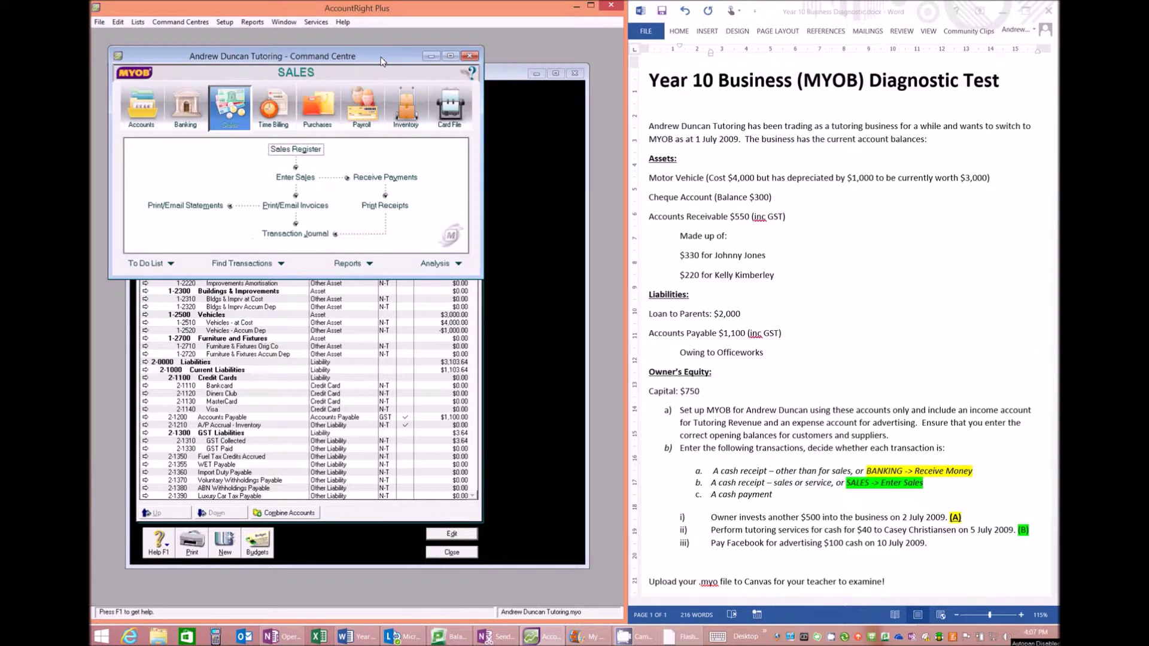
In the Word document, tag the Facebook advertising payment with a magenta-highlighted "(C)" and place the cursor after the "A cash payment" option.
click(779, 498)
click(778, 499)
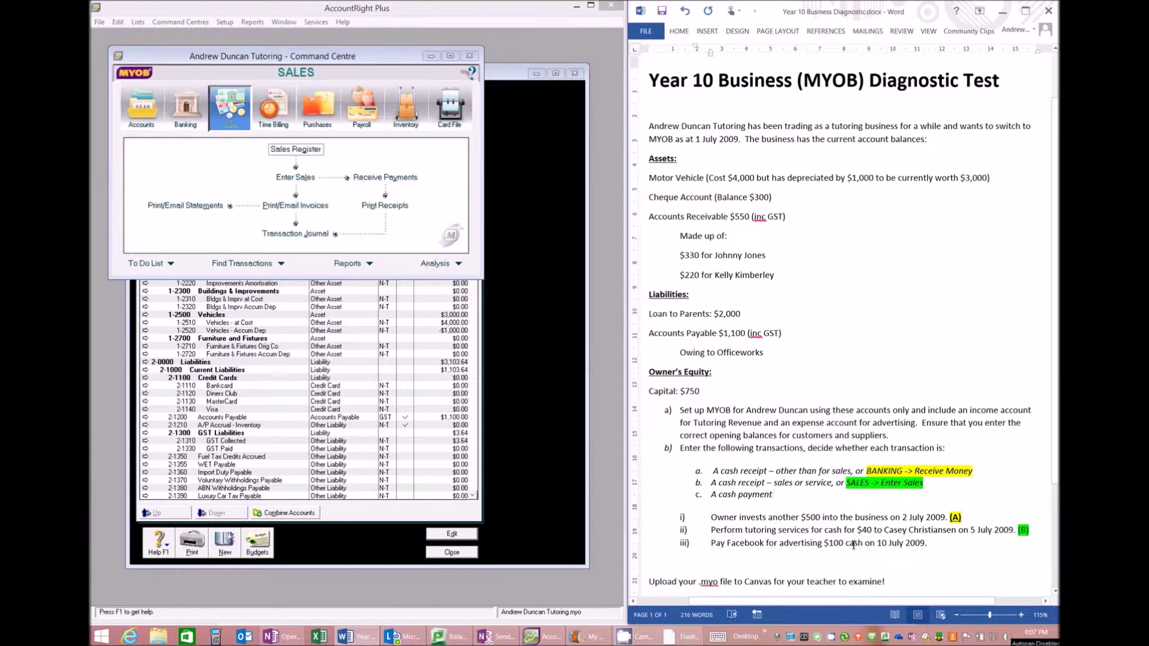
drag(712, 545, 932, 544)
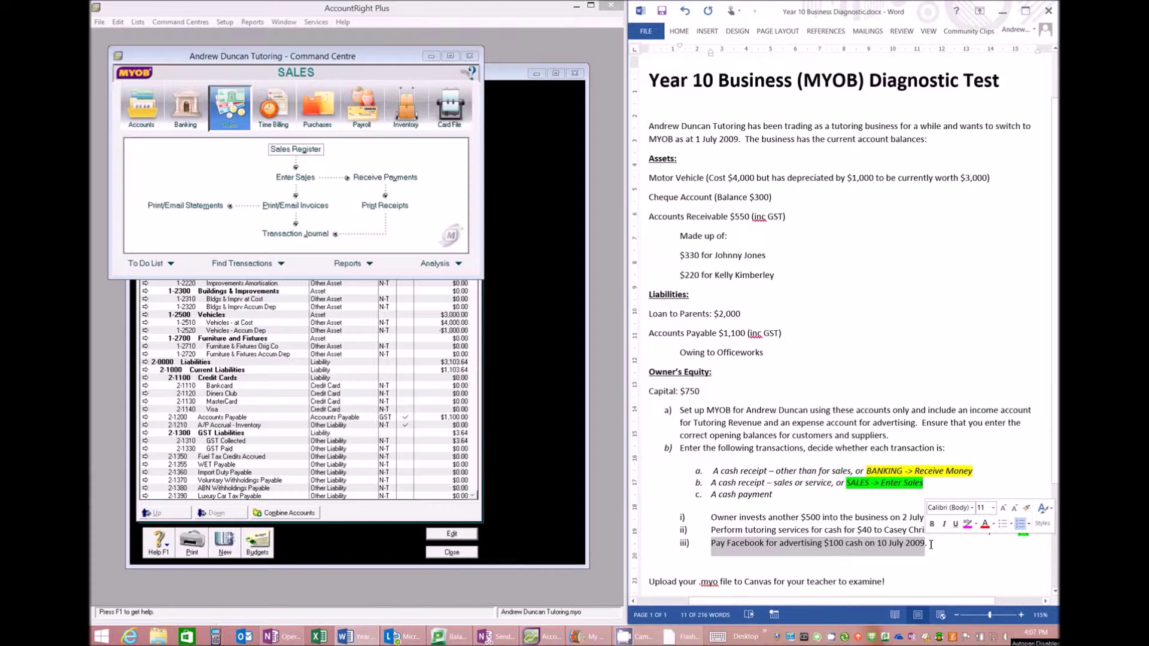
click(939, 549)
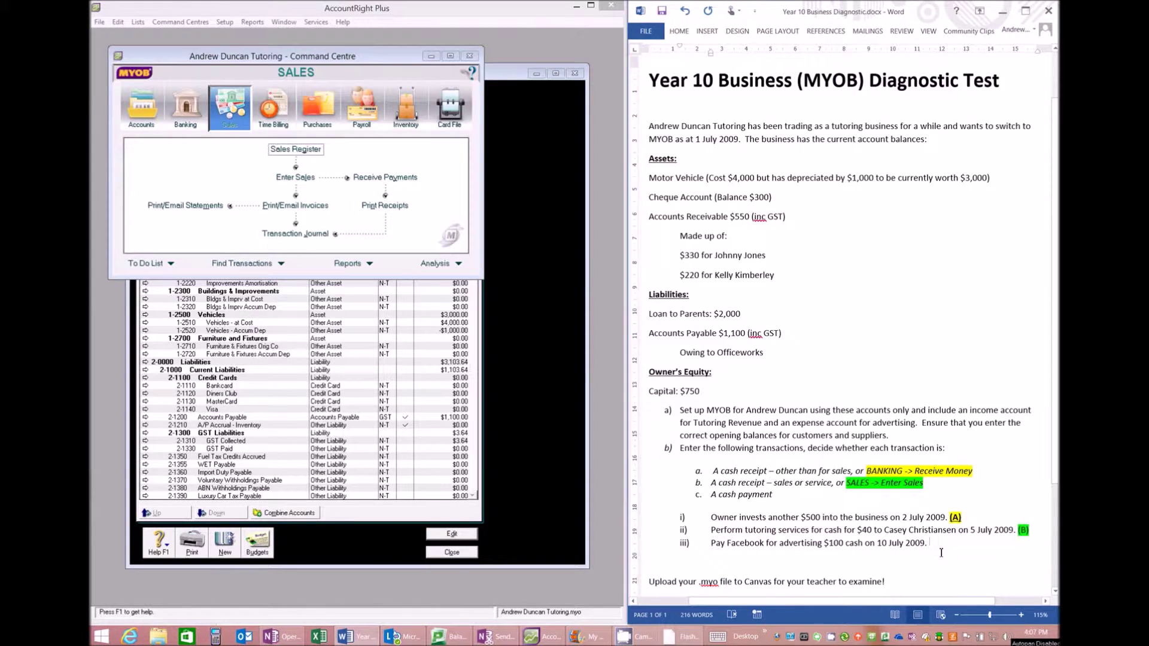
key(ctrl+v)
click(791, 497)
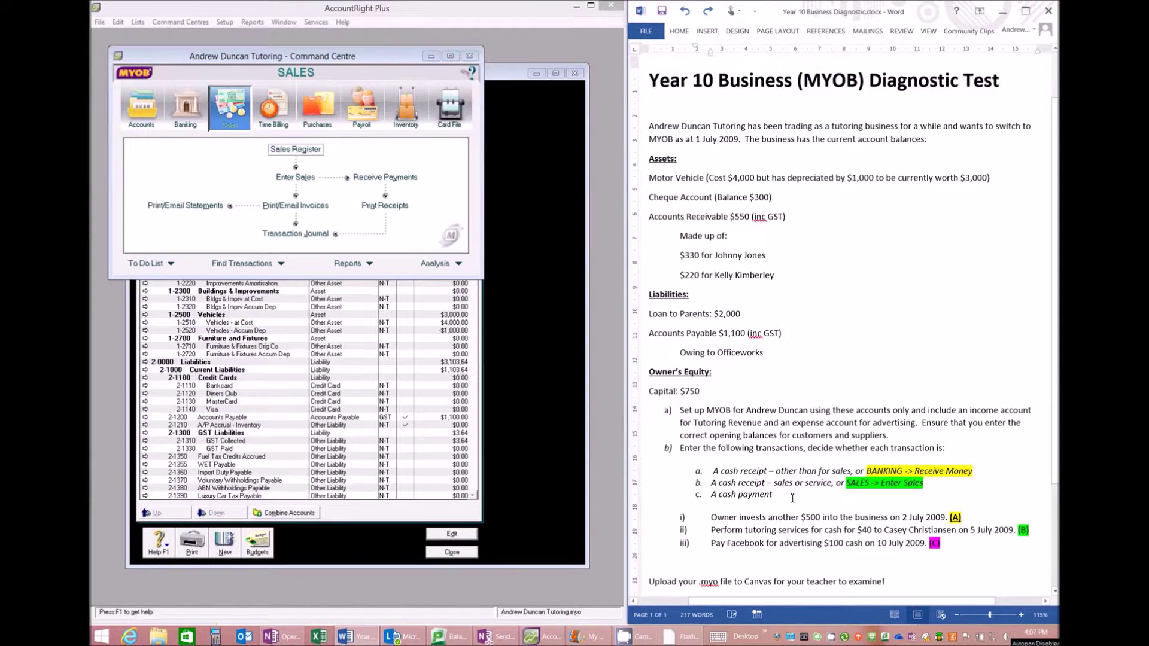